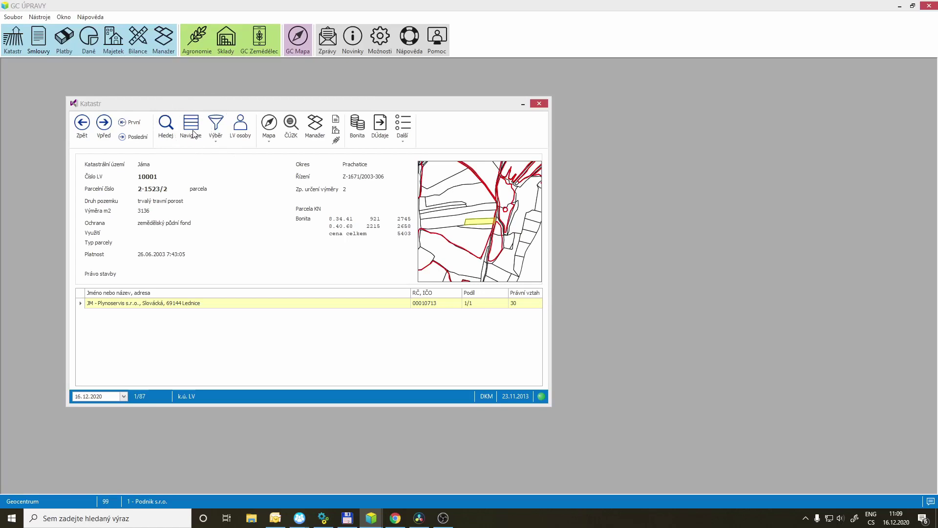
Step: Filter the property navigation list to land type ttp and display parcels 2-1531/1 and 2-1523/2 from it
left_click(191, 128)
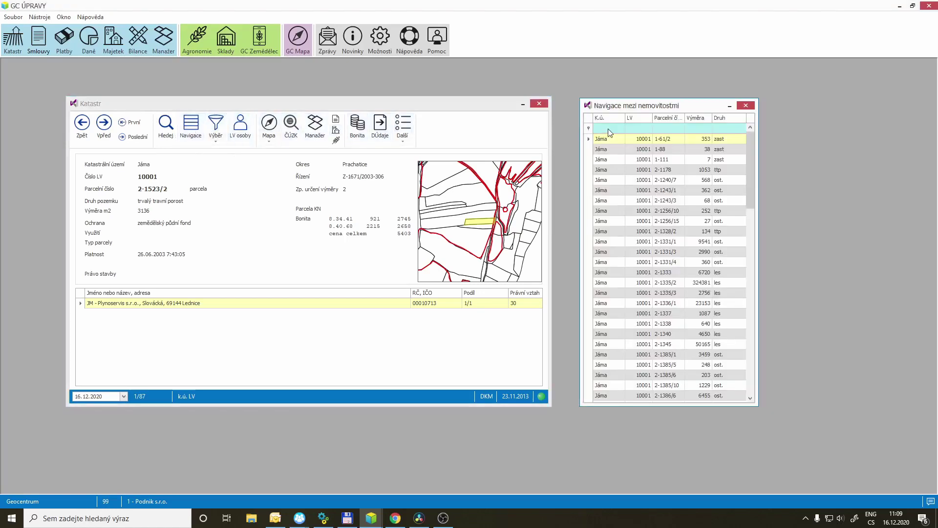
left_click(608, 128)
left_click(718, 128)
type("ttp")
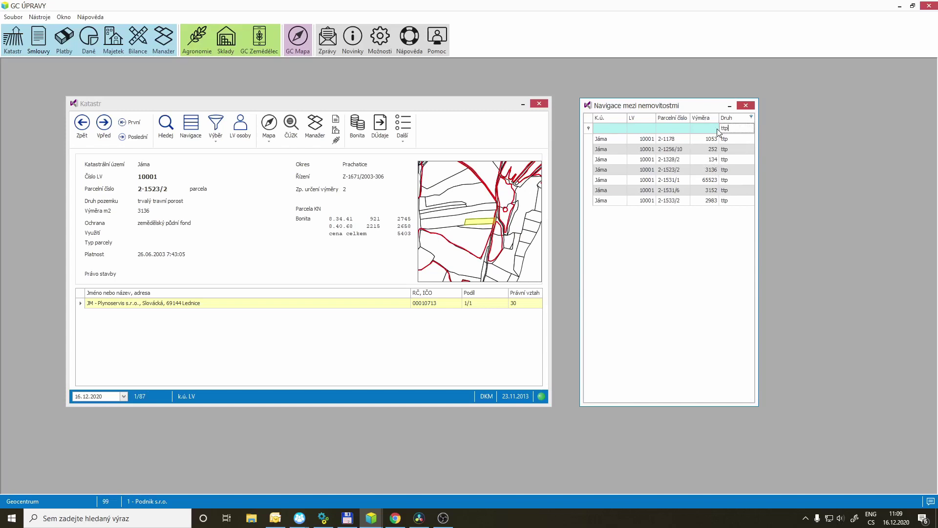
left_click(673, 180)
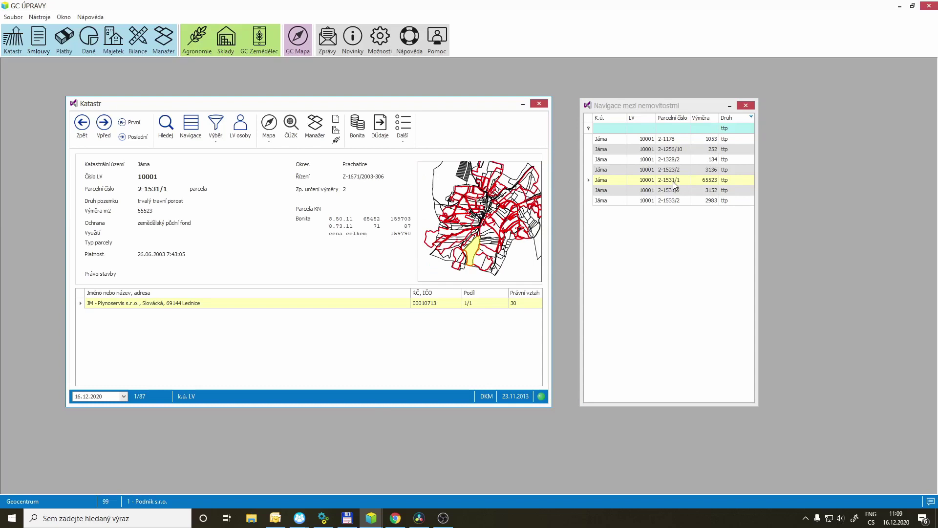
left_click(678, 171)
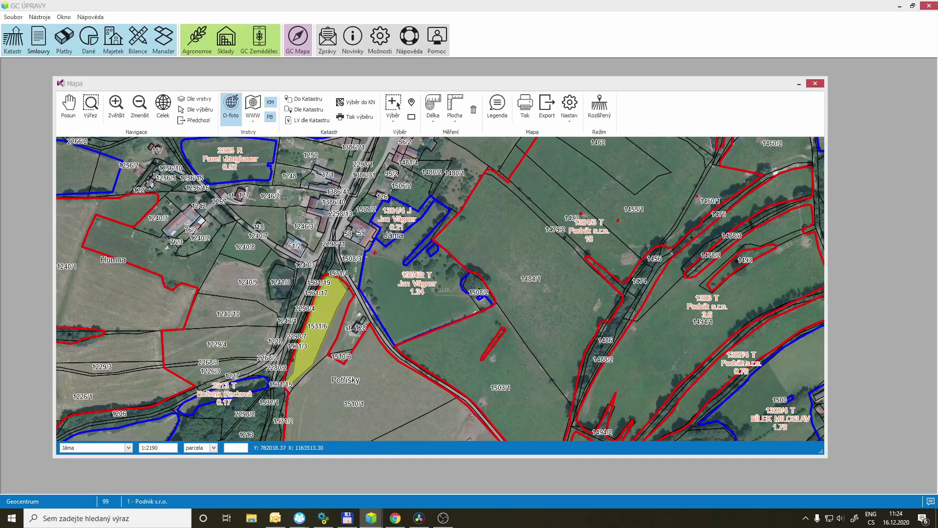
left_click_drag(375, 252, 460, 312)
left_click_drag(537, 193, 637, 260)
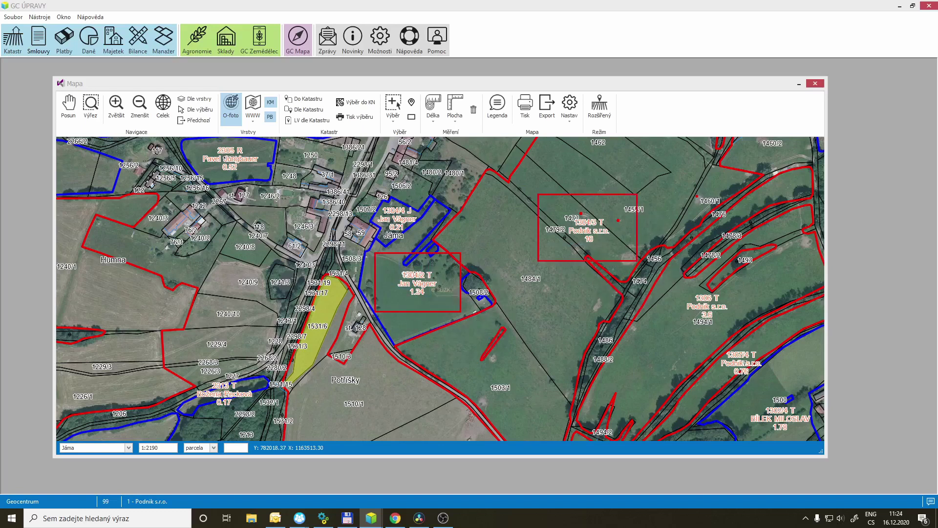
Step: Open the choices for the DPB label description in the scale settings of the map's Půdní bloky layer
left_click(569, 103)
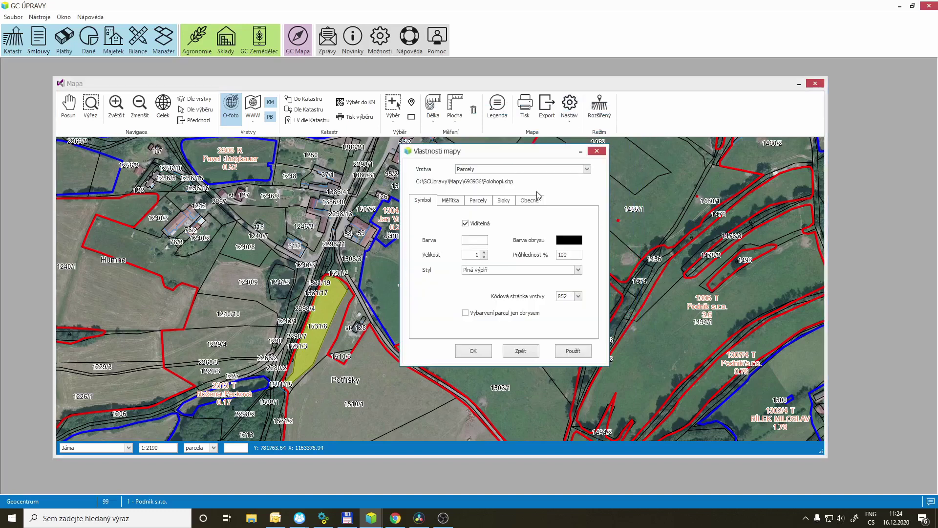
left_click(587, 169)
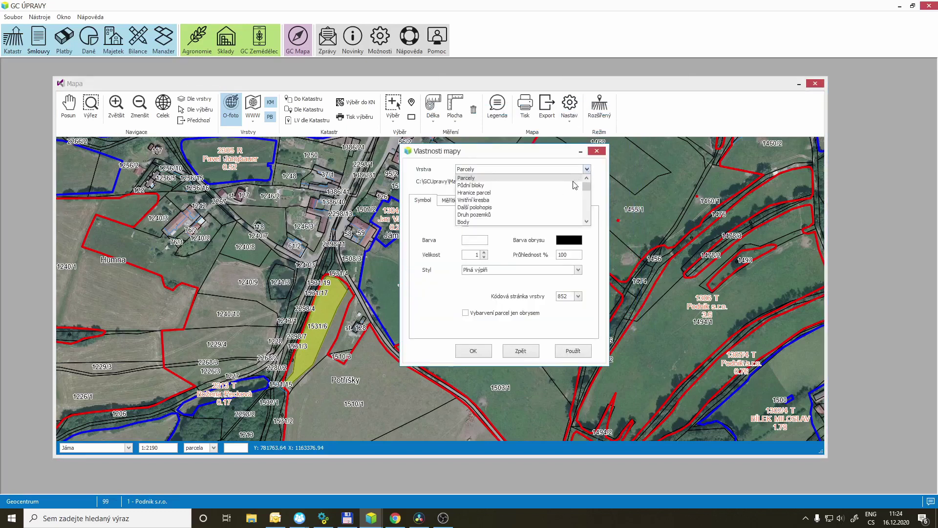
left_click(569, 186)
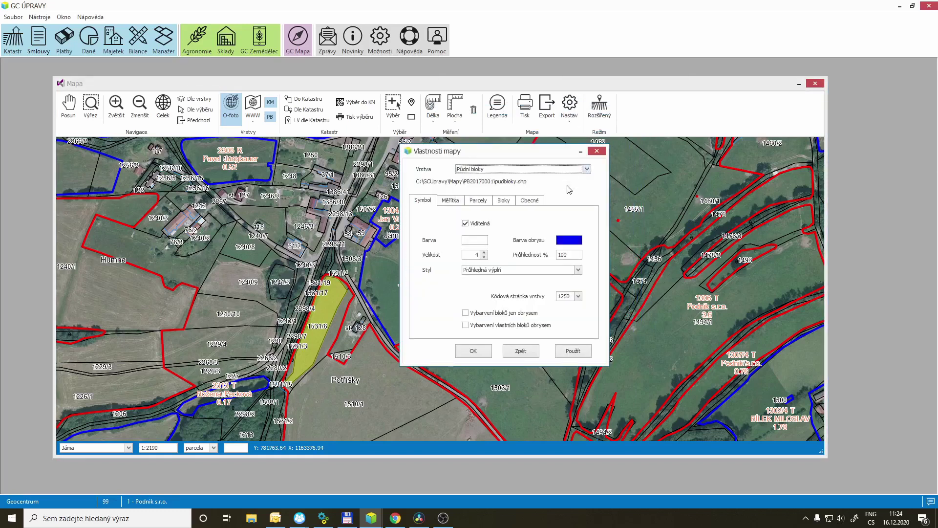
left_click(452, 201)
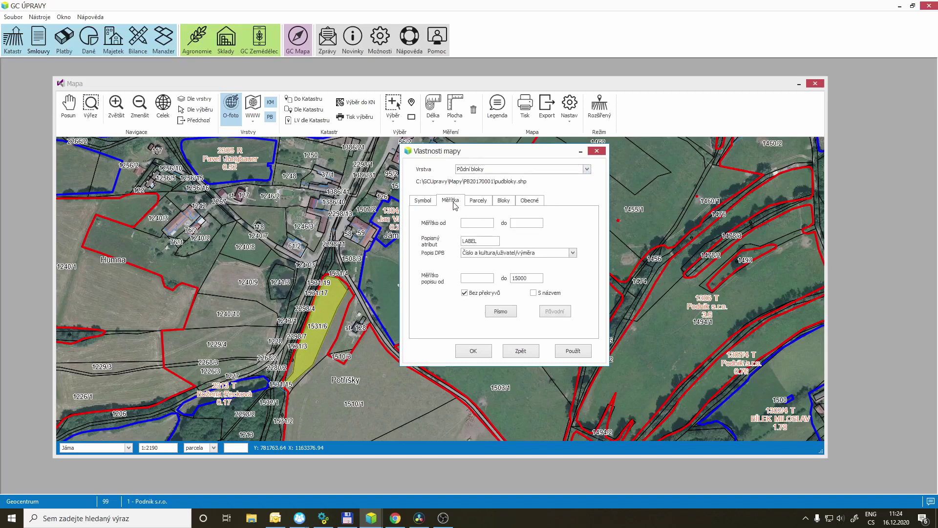
left_click(573, 252)
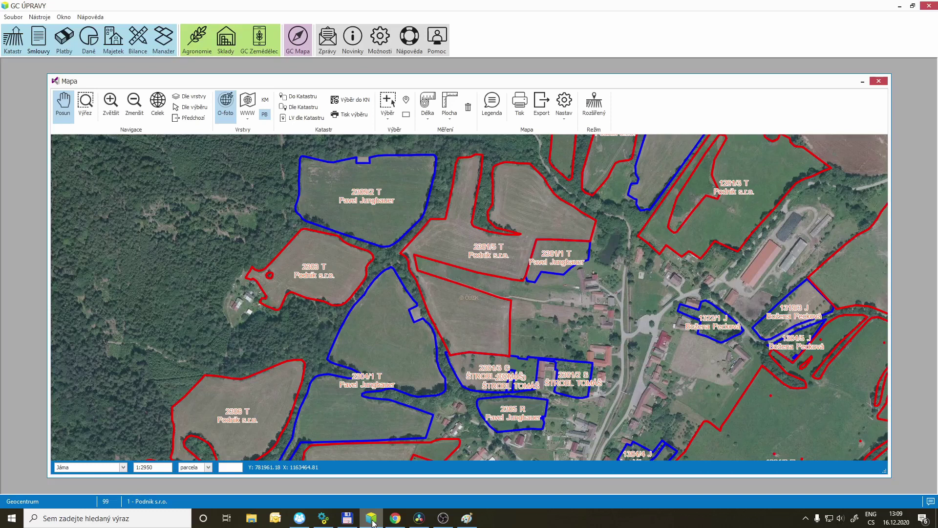
Step: Toggle the "Vybarvení vlastních bloků obrysem" option for the map's Půdní bloky layer and confirm the map properties
left_click(564, 101)
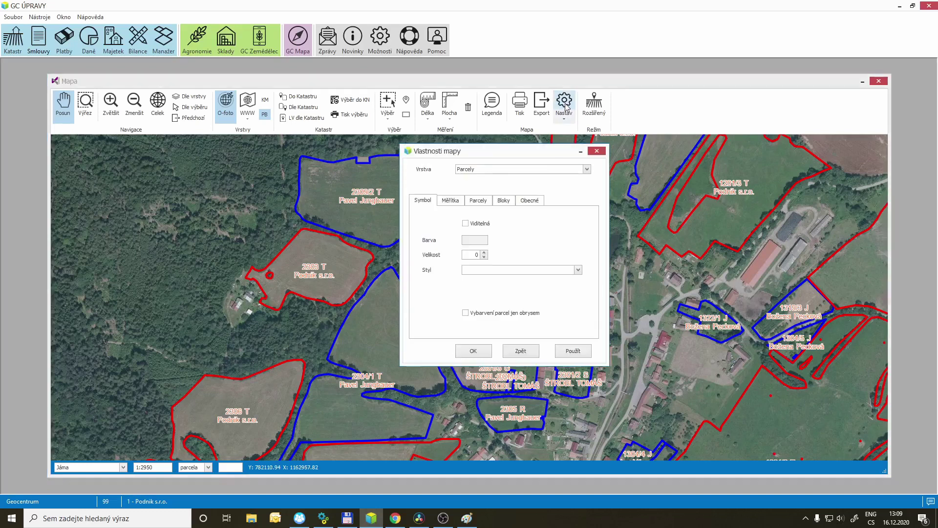
left_click(587, 169)
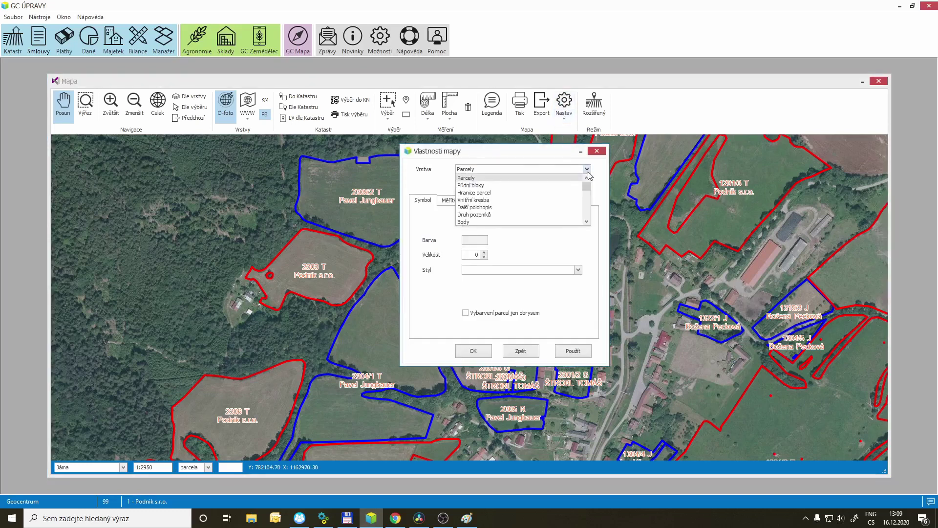
left_click(560, 187)
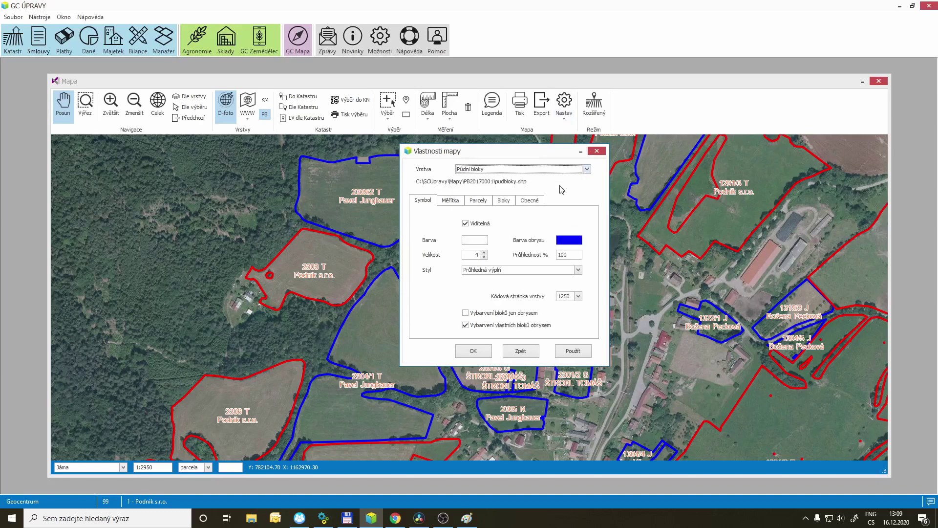
left_click(465, 326)
left_click(473, 351)
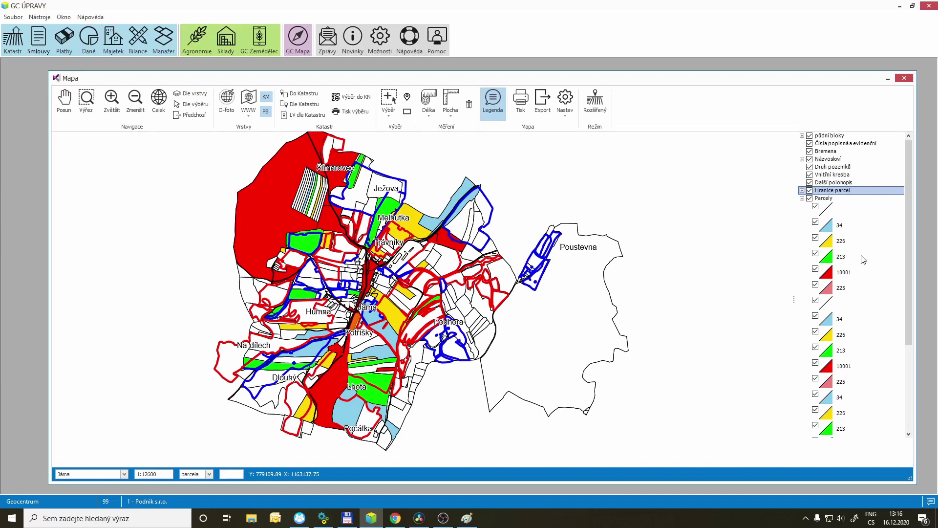
Step: Examine the colours assigned to each LV in the parcel display settings of the map properties and in the legend
left_click(572, 101)
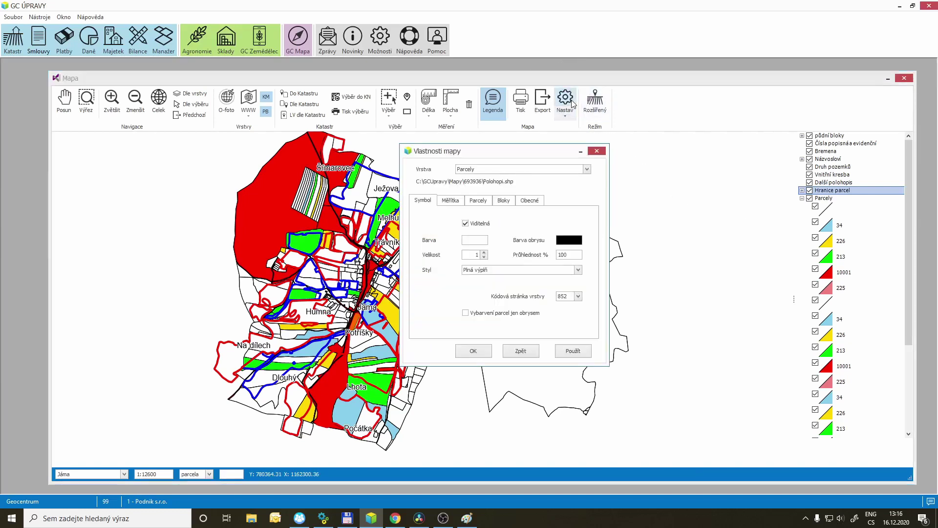
left_click(478, 200)
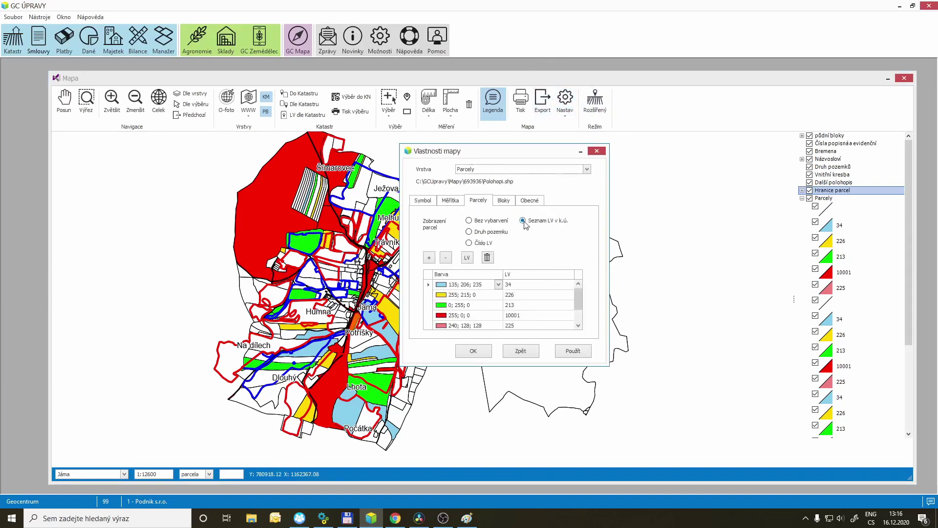
left_click(519, 282)
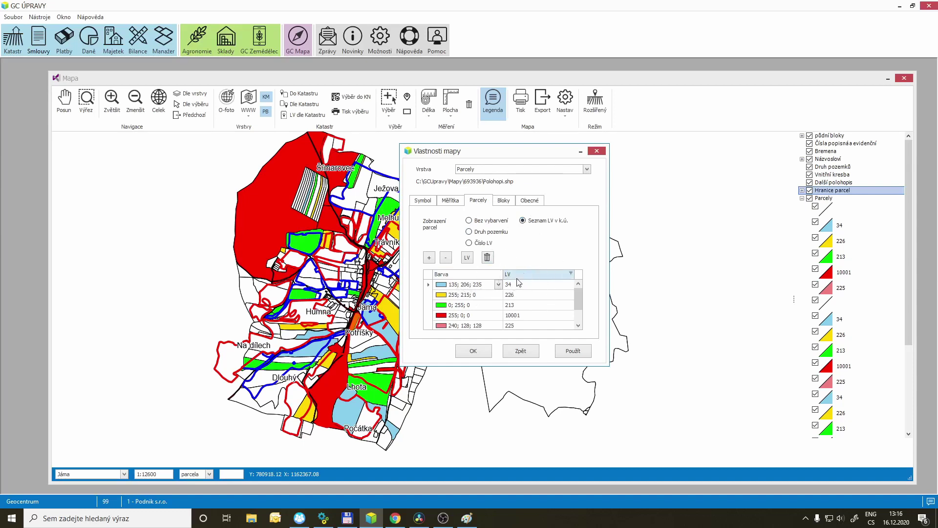
left_click(455, 278)
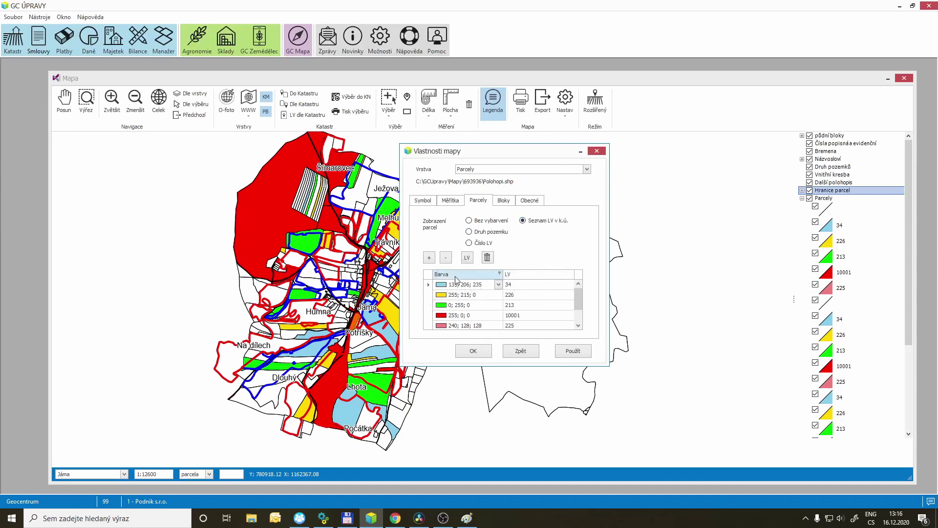
left_click(473, 351)
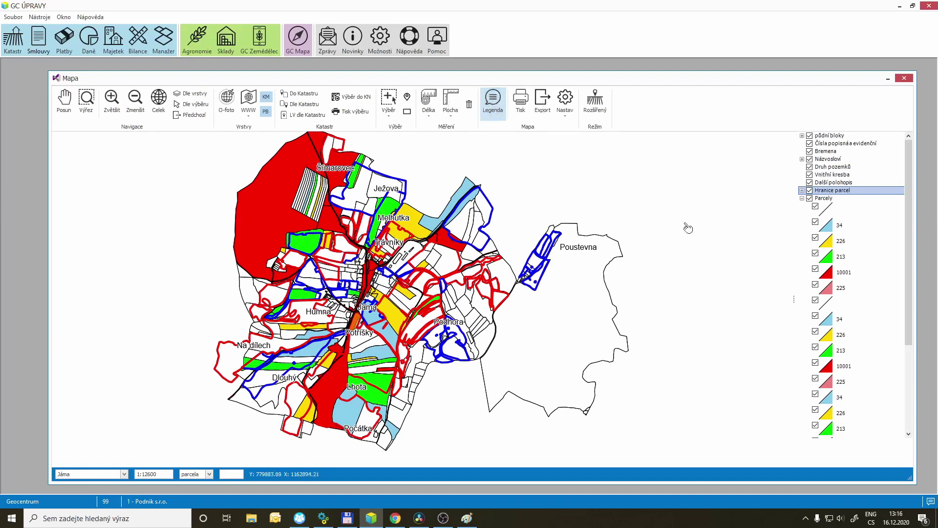
left_click(861, 258)
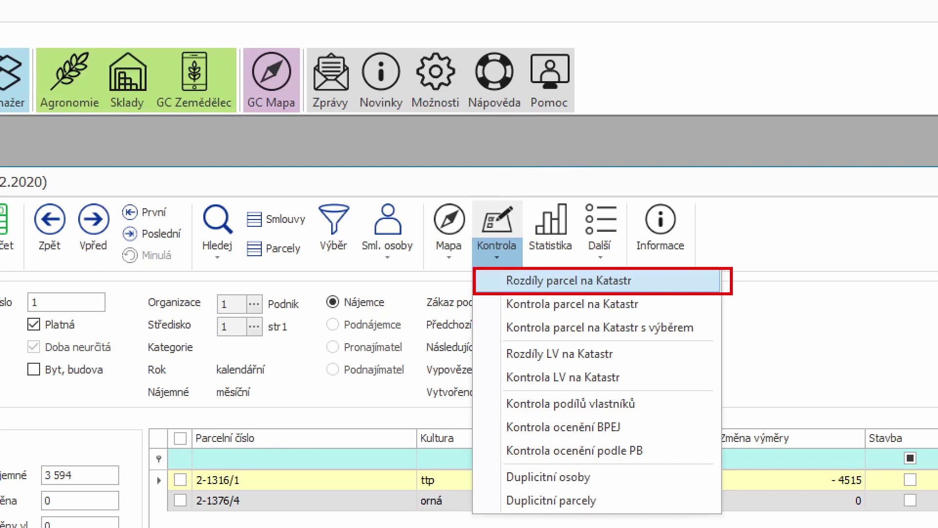
Step: Run the contract check "Rozdíly parcel na Katastr" and display the contracts for parcels 5-1198 and 2-1689/2
left_click(569, 280)
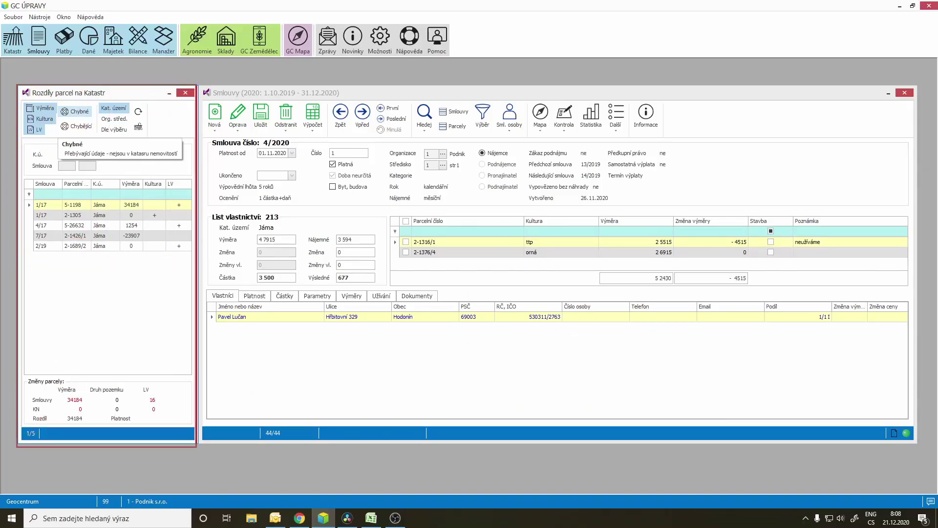
left_click(100, 204)
left_click(105, 246)
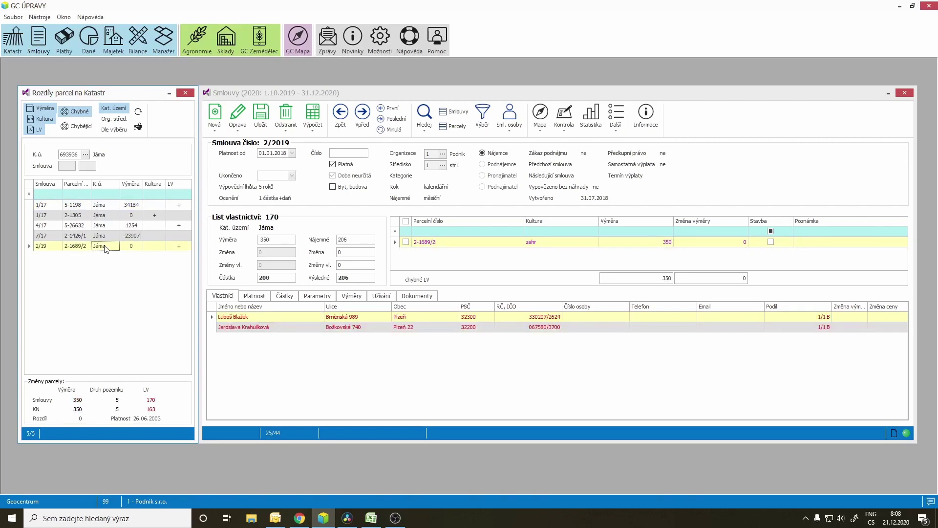
Step: Run the contract check "Rozdíly LV na Katastr" to compare ownership sheets with the cadastre
left_click(564, 117)
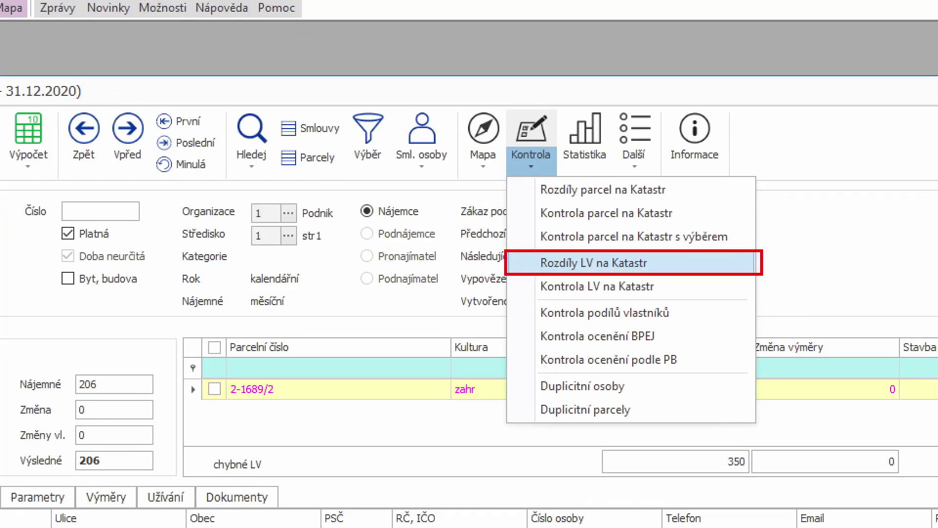
left_click(594, 263)
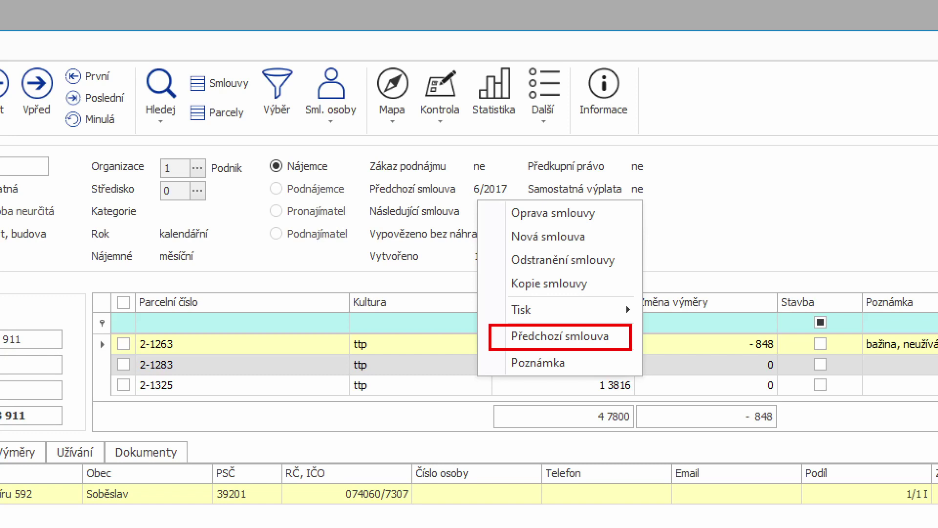
mouse_move(937, 527)
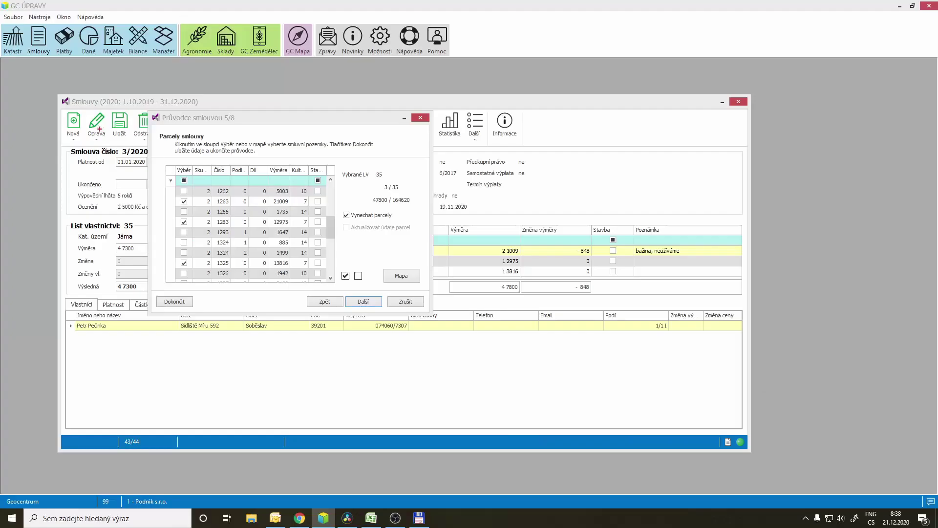
left_click_drag(81, 106, 110, 143)
mouse_move(146, 110)
left_mouse_down()
mouse_move(155, 164)
mouse_move(273, 282)
mouse_move(435, 318)
left_mouse_up()
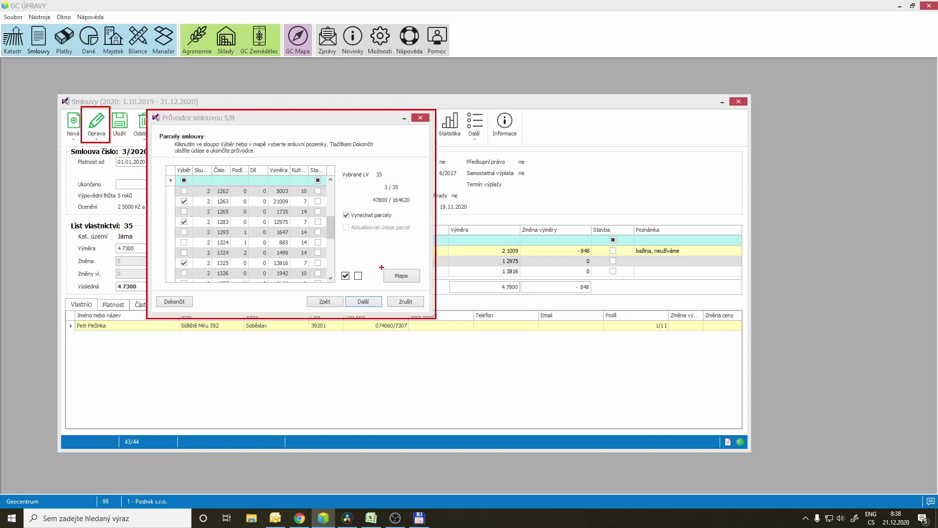
left_click_drag(382, 267, 423, 284)
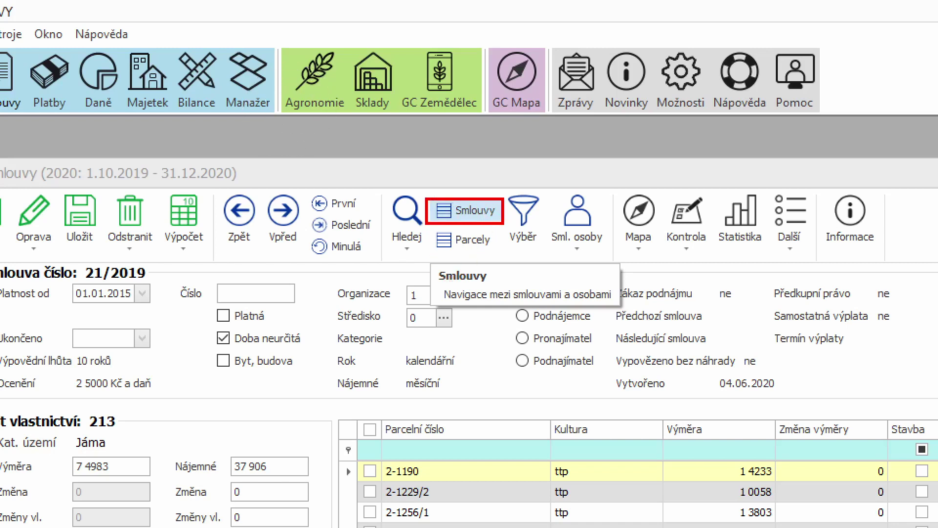
Step: Open the navigation list between contracts and persons
left_click(468, 210)
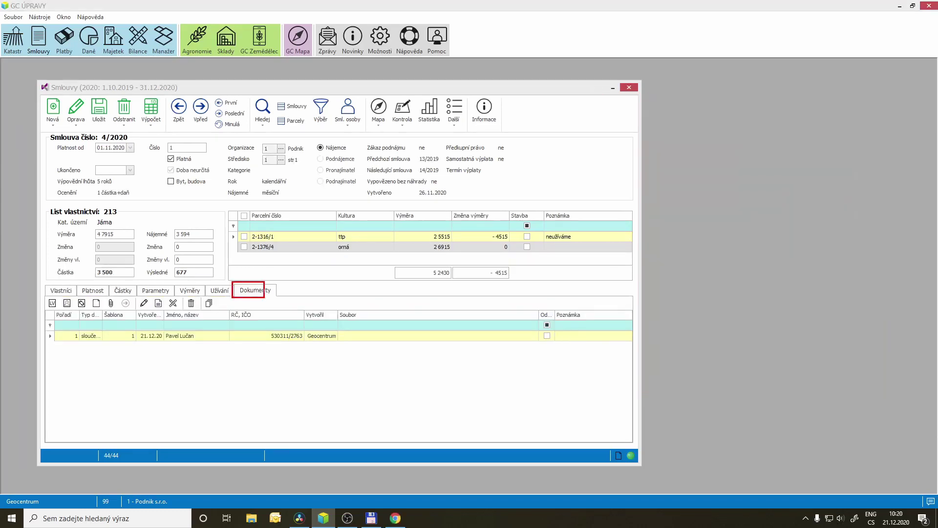
Step: Attach the scanned contract PDF from the Dokumenty folder to the contract's existing document record
left_click(279, 296)
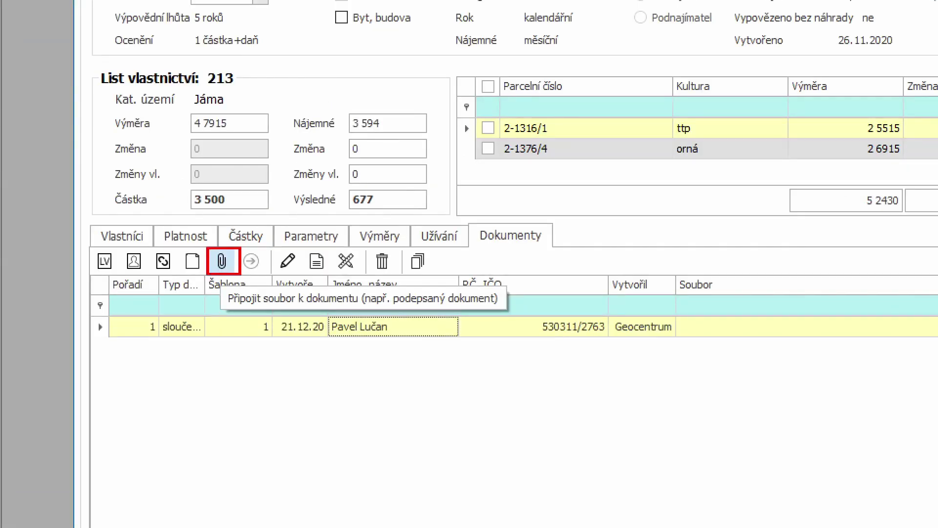
left_click(222, 261)
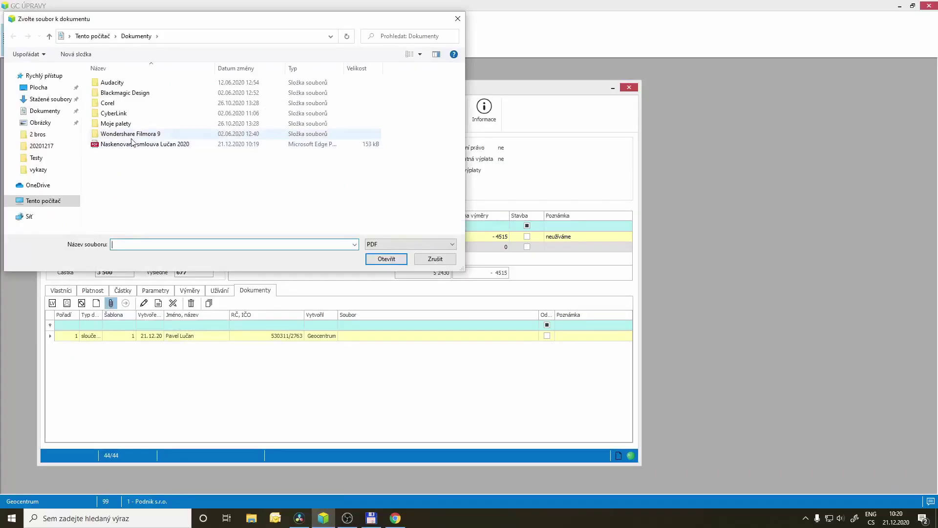
left_click(131, 145)
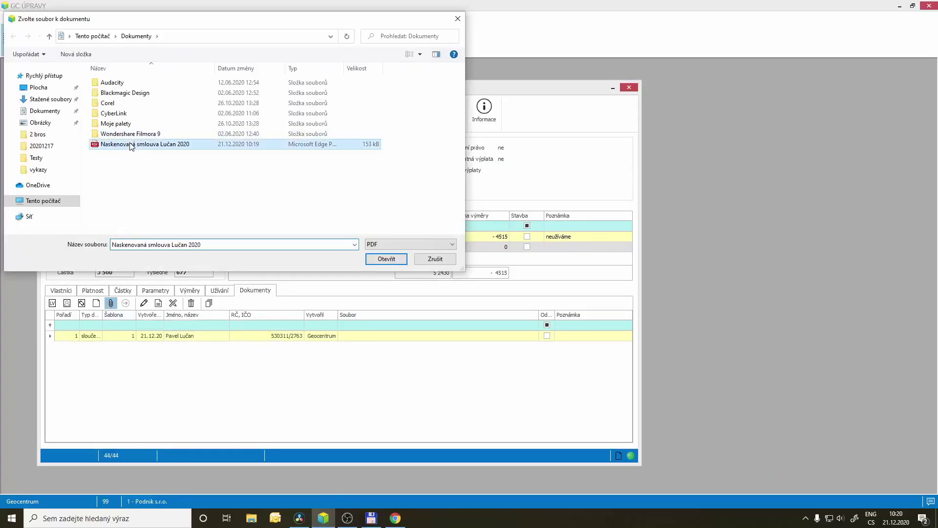
left_click(385, 260)
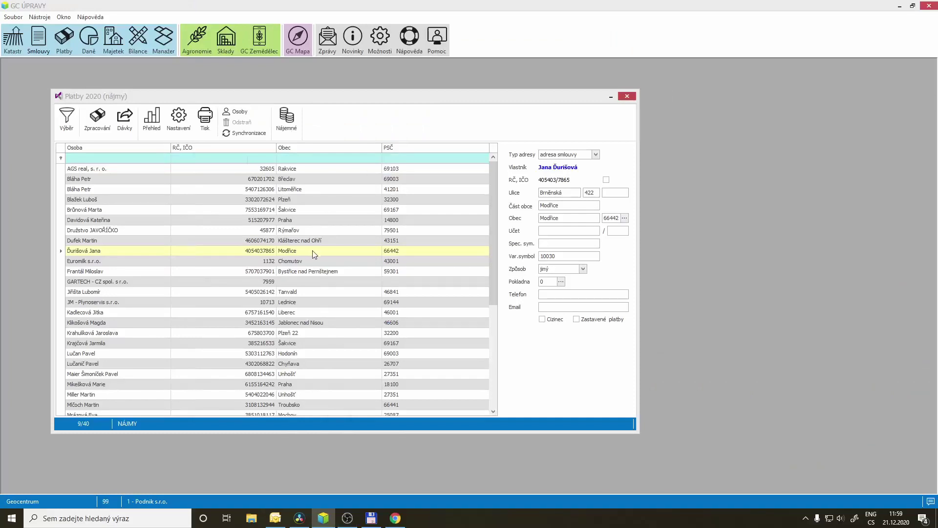
Step: Add the Účet column to the list of persons in the 2020 rent payments
right_click(313, 252)
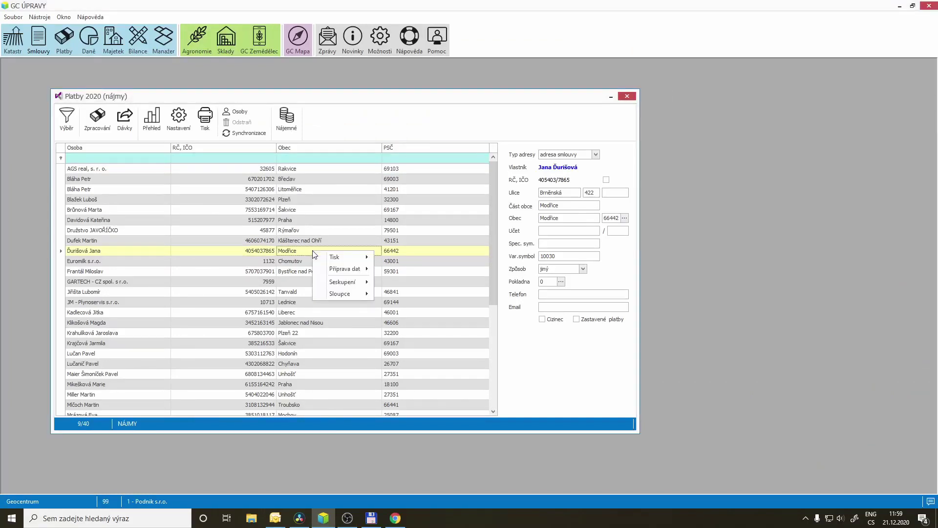
mouse_move(341, 293)
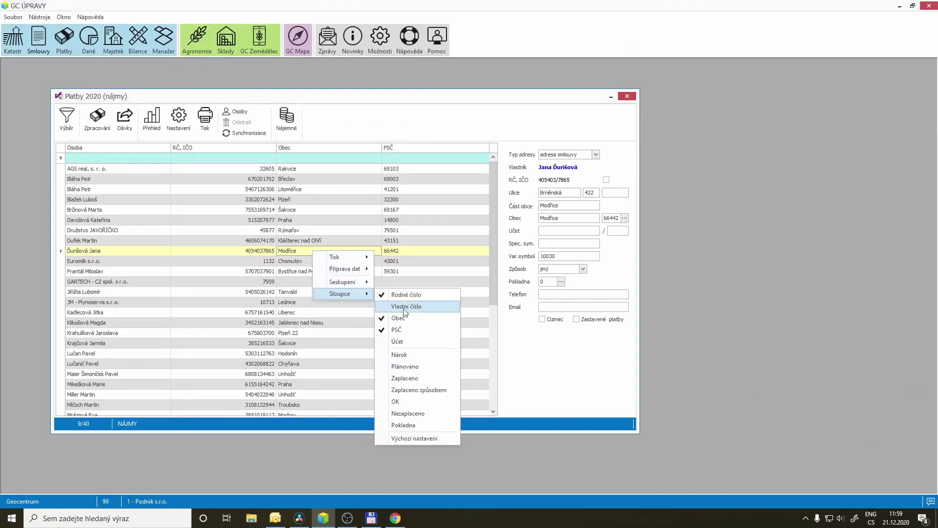
left_click(431, 341)
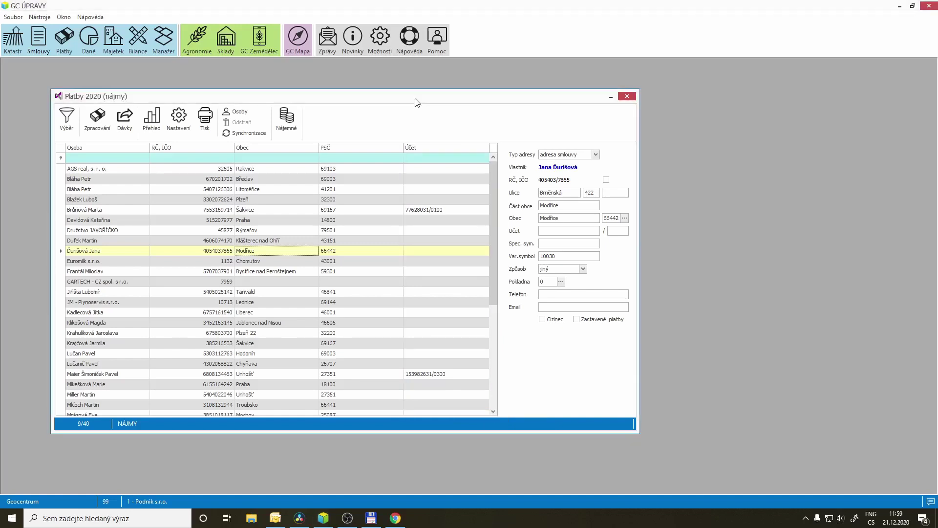
Step: Filter the persons in the 2020 rent payments by the beginning of an account number in the Účet column
left_click(413, 159)
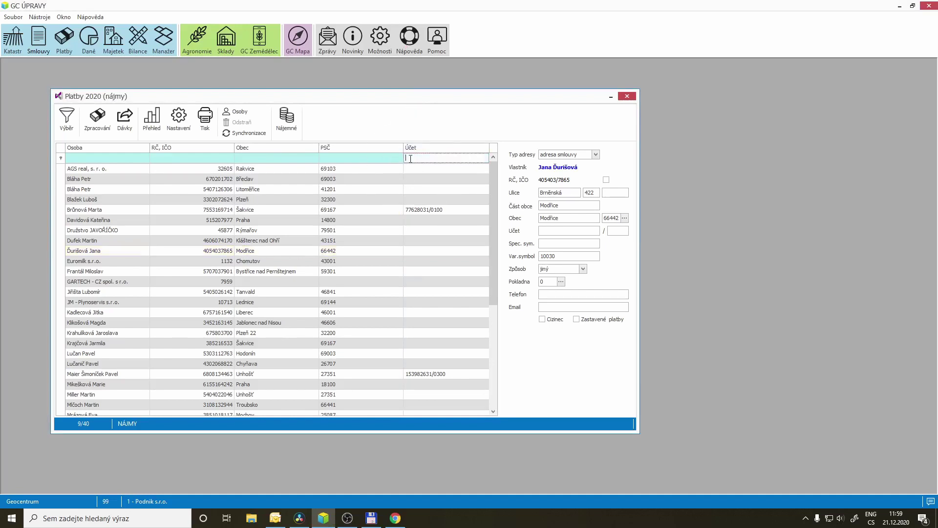
type("153")
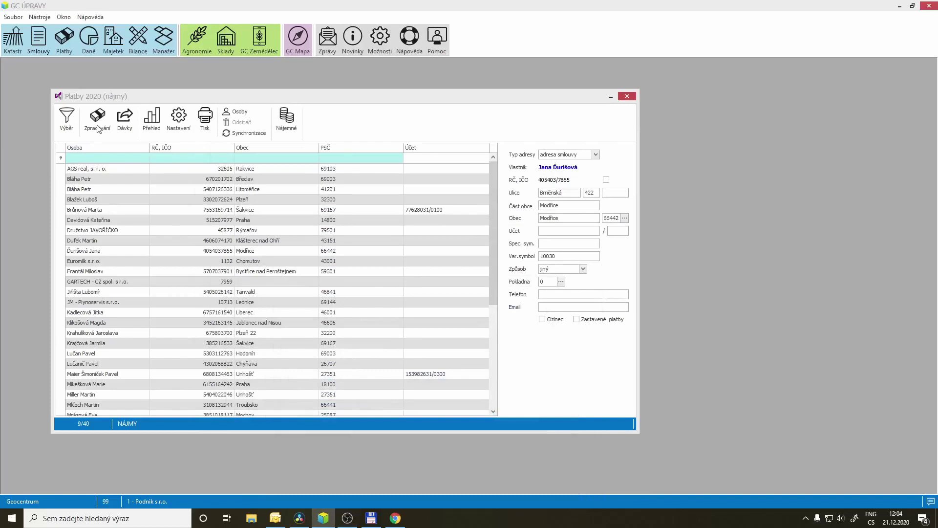
Step: Open the rent payment preparation with its extended parameters and enable Proplatit mimo základ with a 10 % share of the rent
left_click(97, 125)
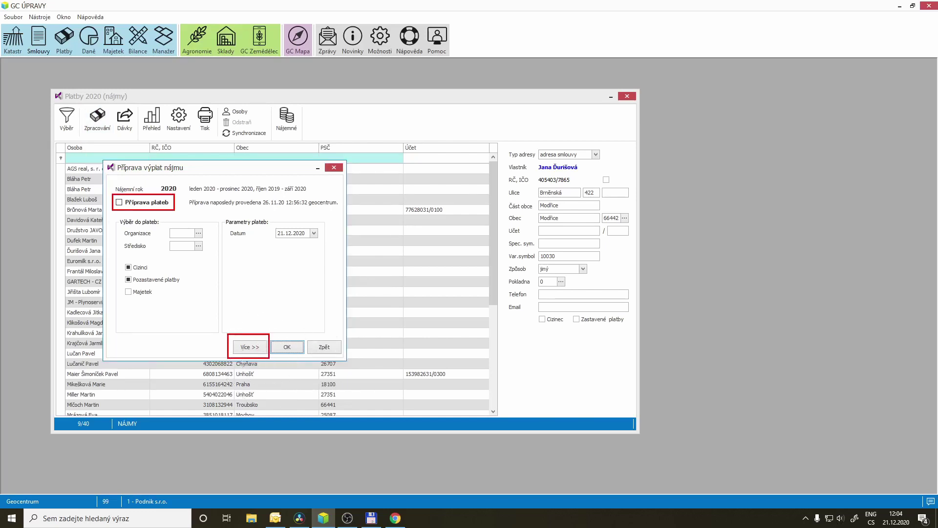
left_click(249, 347)
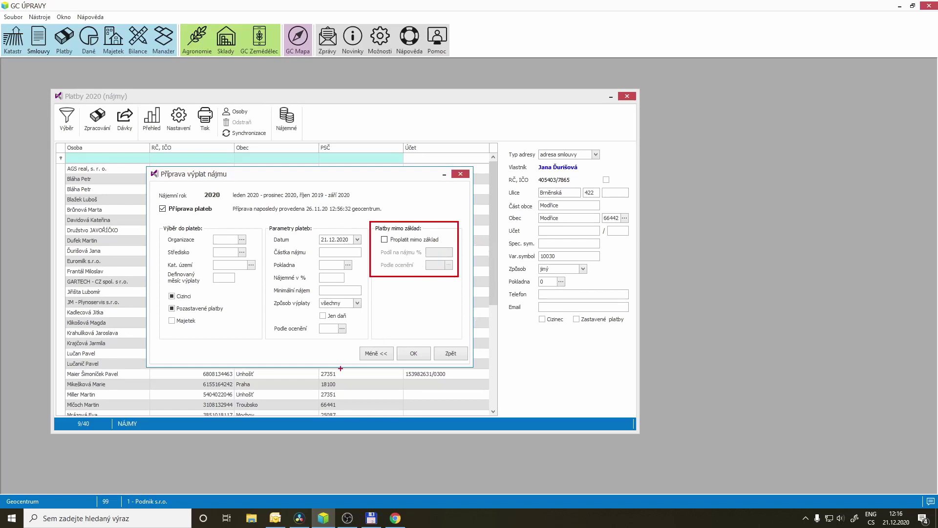
left_click(384, 239)
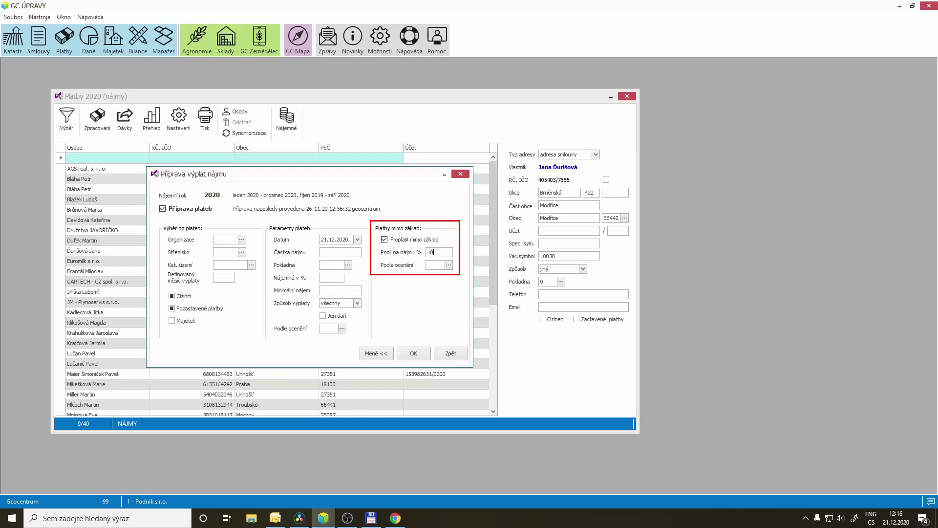
Step: Clear the Podíl na nájmu percentage and open the list of valuations for the payments outside the base
key("shift+Home")
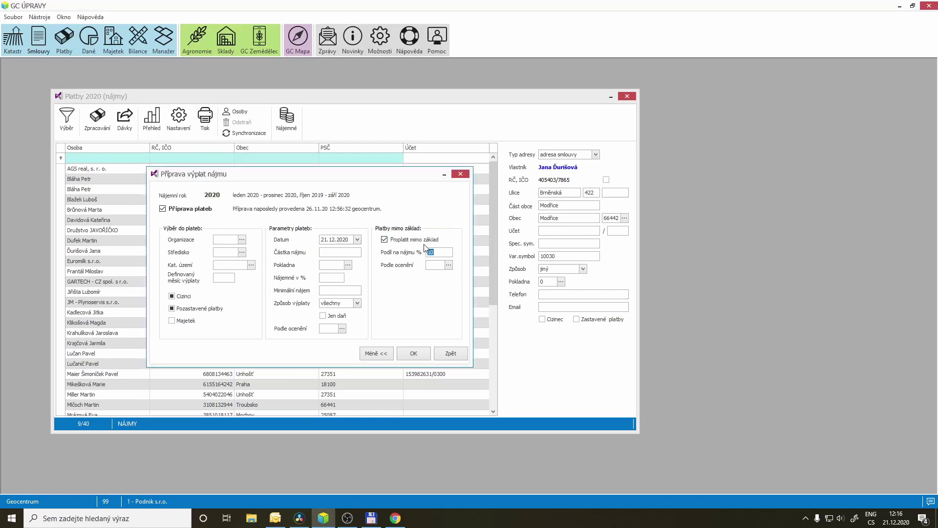
key("BackSpace")
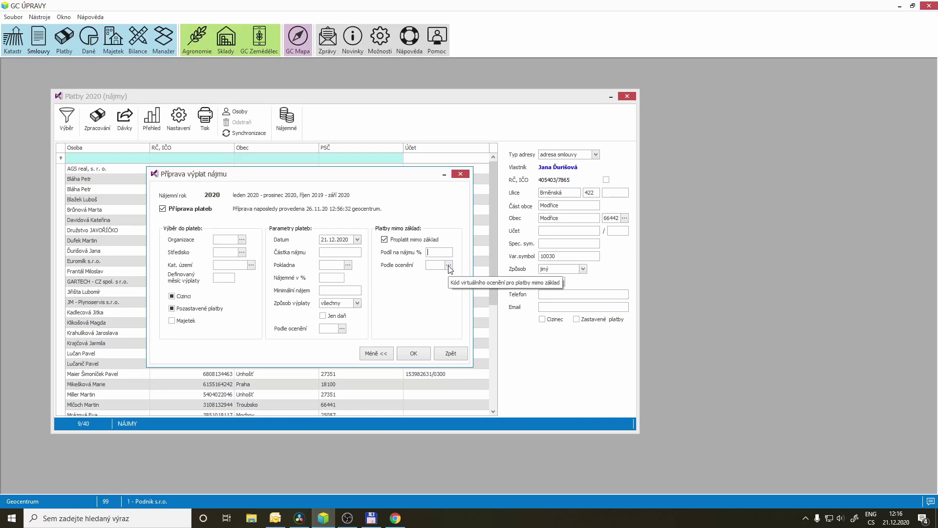
left_click(448, 265)
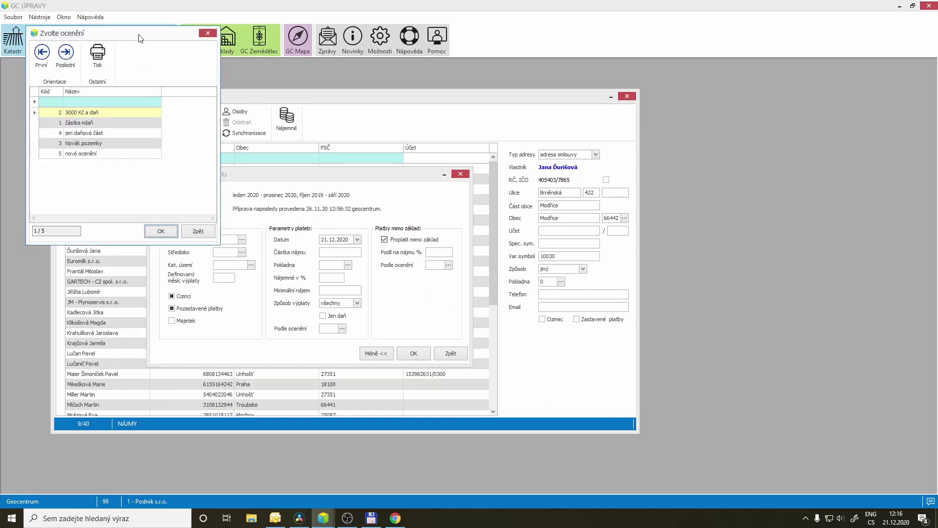
left_click_drag(138, 34, 277, 161)
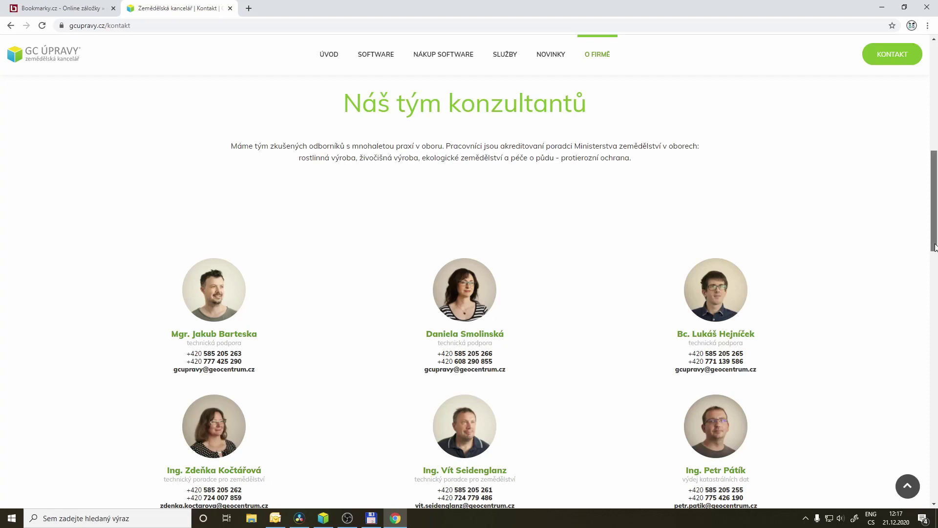
left_click_drag(935, 247, 935, 248)
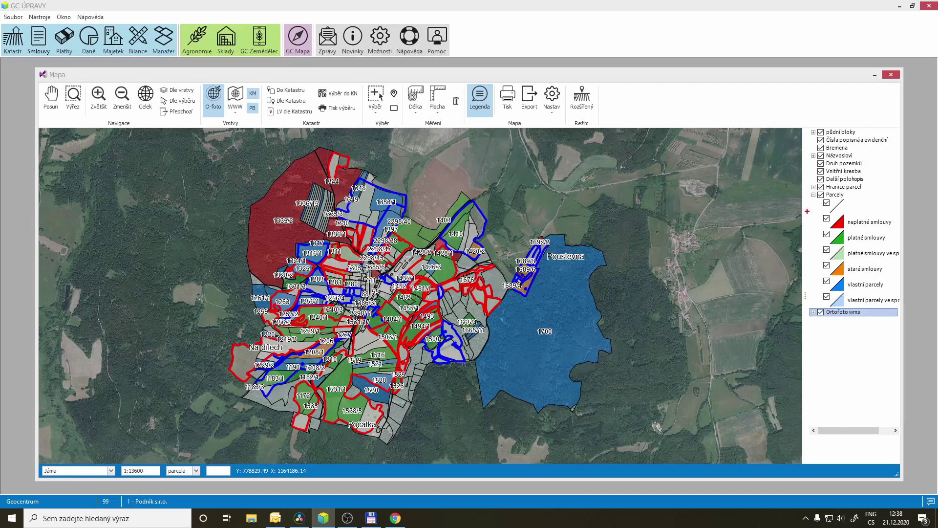
left_click_drag(807, 211, 901, 307)
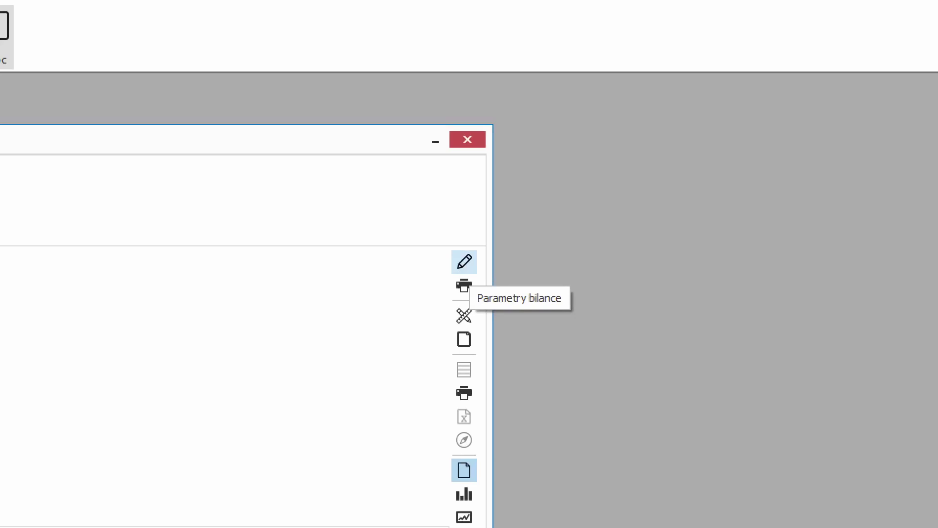
Step: Open the printable Bilance 2020 overview for the category Bez vlastnictví nebo smluv pod vlastními bloky
left_click(464, 286)
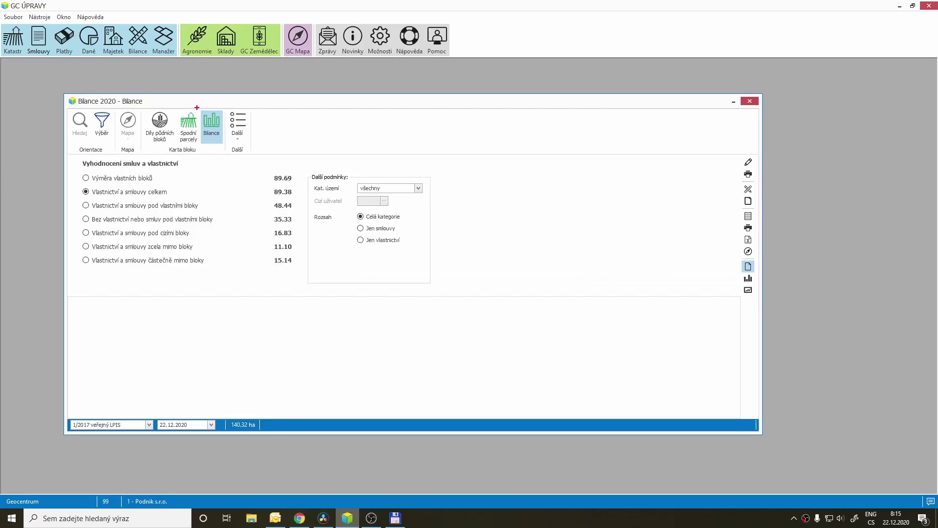
left_click_drag(197, 107, 225, 145)
left_click_drag(74, 159, 296, 269)
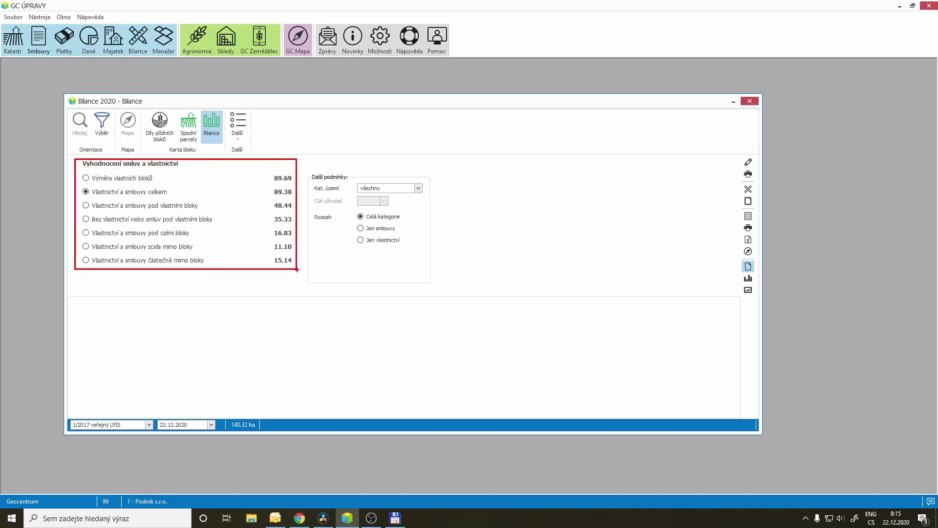
left_click_drag(738, 209, 757, 259)
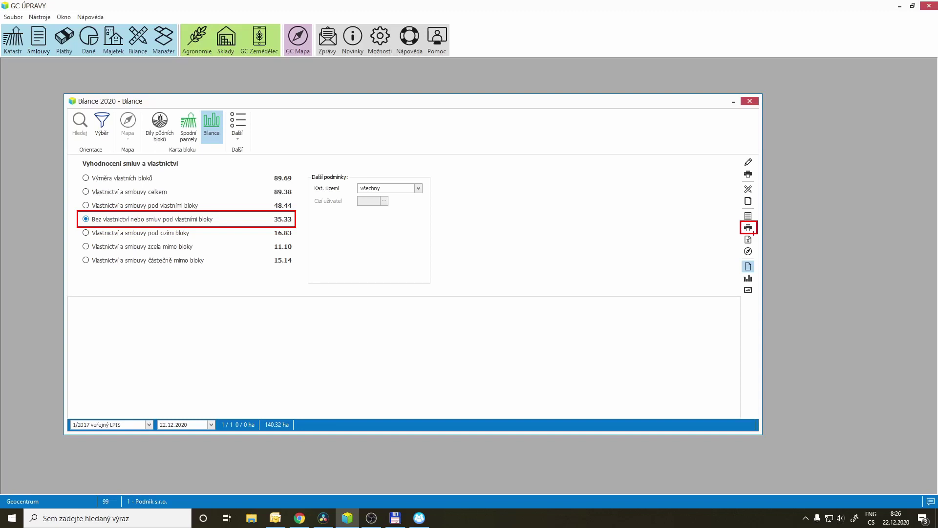
left_click(748, 227)
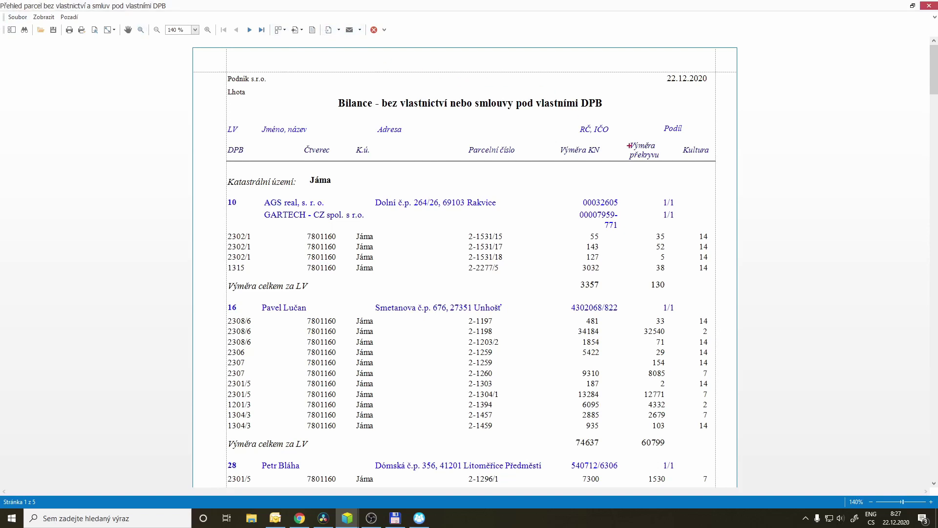
Step: Examine the Výměra překryvu column, the owners and the overlap totals of ownership sheets 10 and 16 in the report
left_click_drag(623, 137, 665, 166)
mouse_move(222, 194)
left_mouse_down()
mouse_move(301, 219)
mouse_move(684, 229)
left_mouse_up()
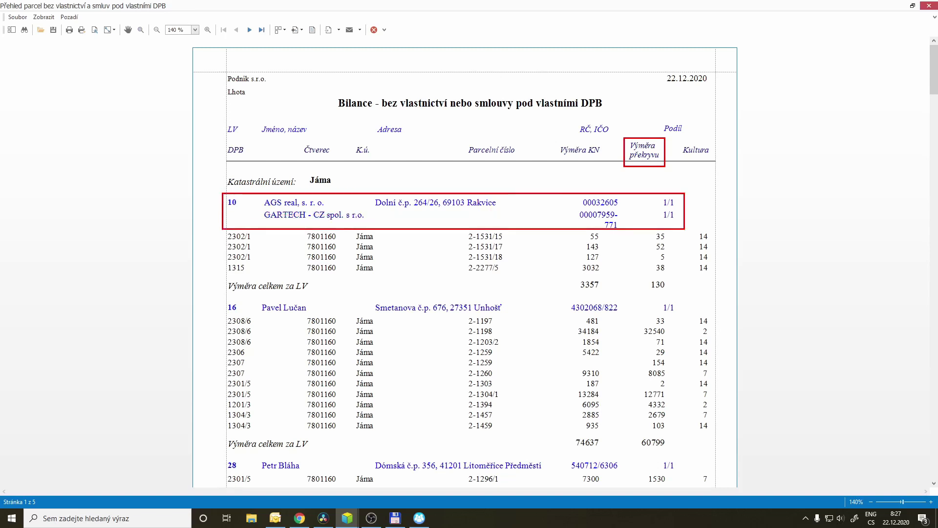
left_click_drag(646, 276, 670, 292)
mouse_move(222, 299)
left_mouse_down()
mouse_move(419, 327)
mouse_move(679, 313)
left_mouse_up()
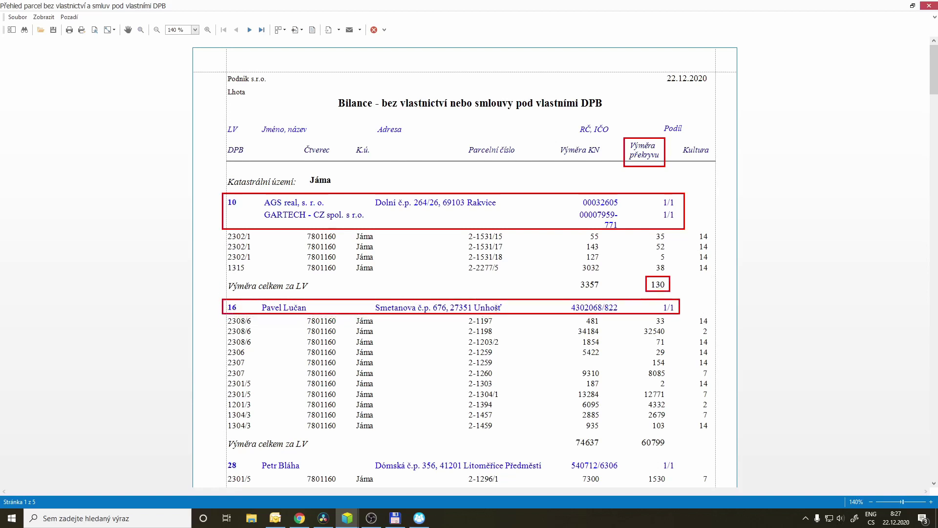
left_click_drag(633, 431, 673, 450)
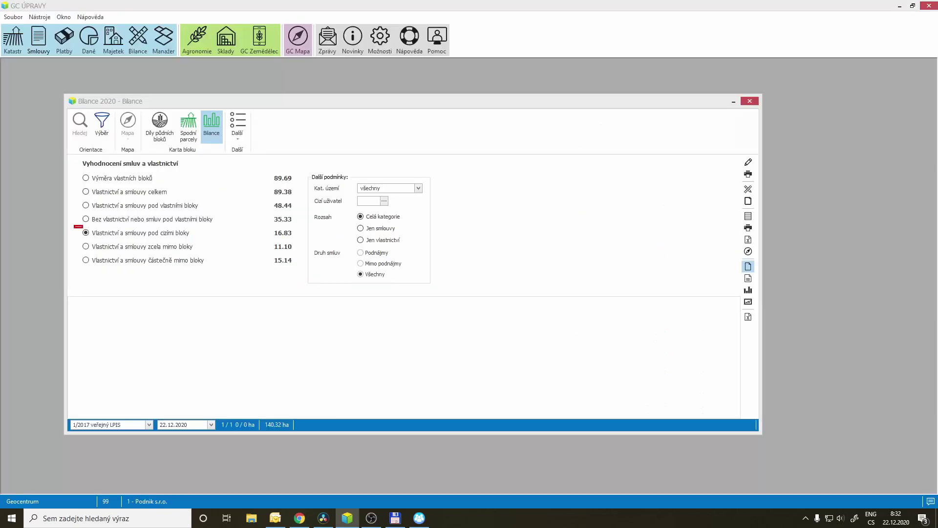
Step: Open the printable Bilance 2020 overview for the category Vlastnictví a smlouvy pod cizími bloky
left_click_drag(74, 225, 295, 240)
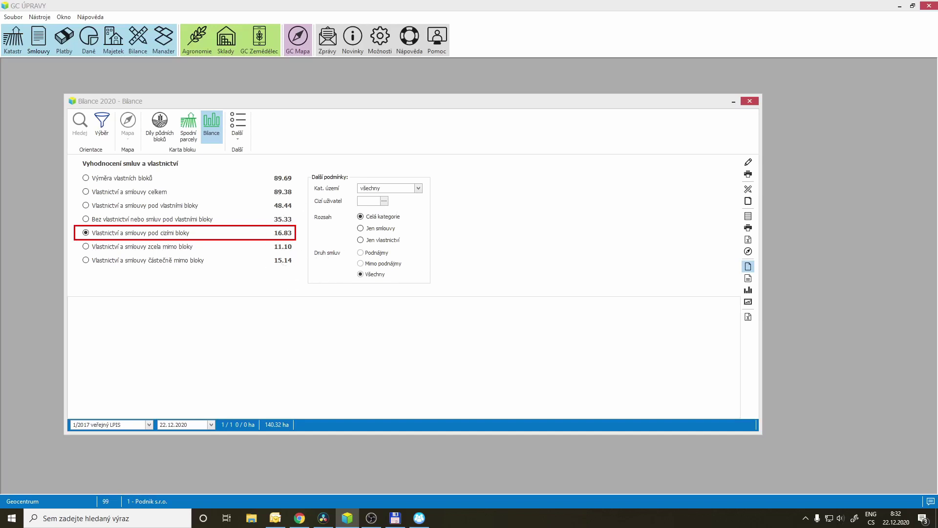
left_click_drag(739, 221, 759, 236)
left_click(748, 228)
Step: Examine the parcels and area totals grouped by the first two block users in the foreign blocks report
mouse_move(227, 94)
left_mouse_down()
mouse_move(246, 109)
mouse_move(373, 111)
left_mouse_up()
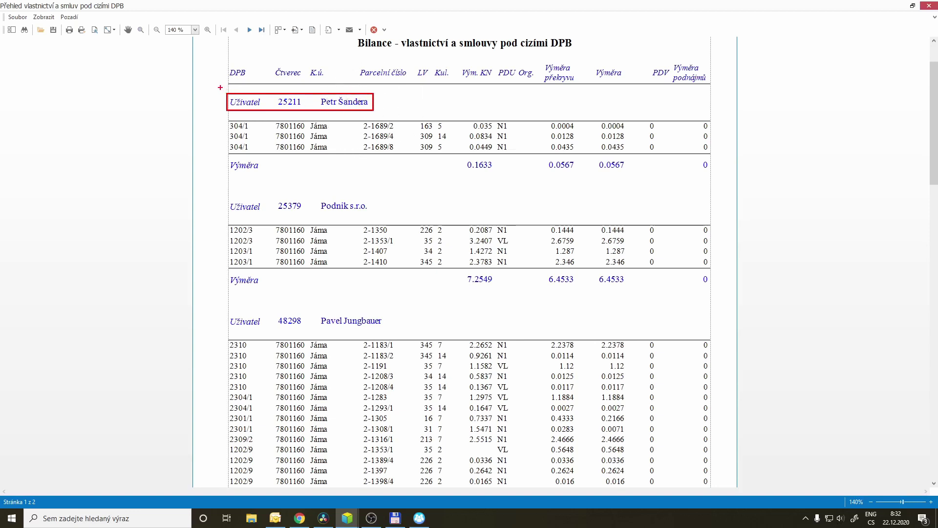
left_click_drag(219, 87, 728, 192)
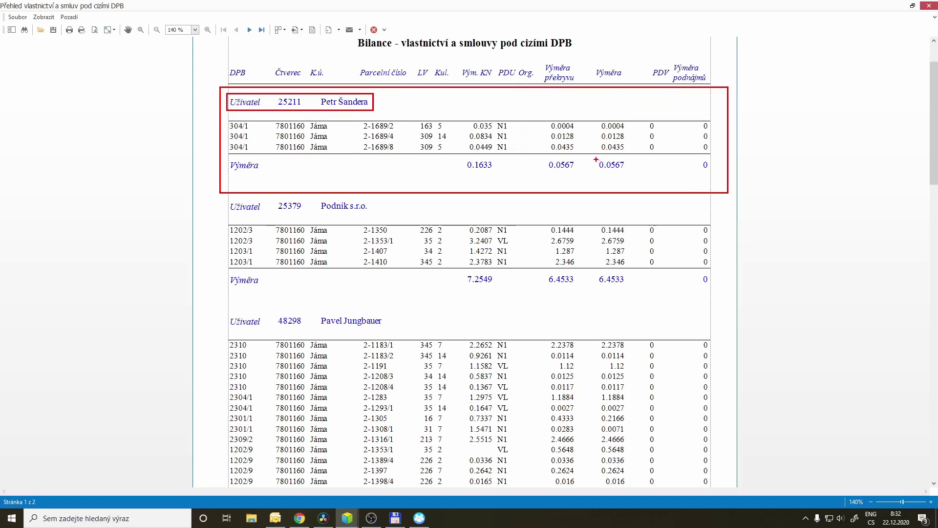
left_click_drag(598, 162, 633, 174)
left_click_drag(225, 199, 377, 214)
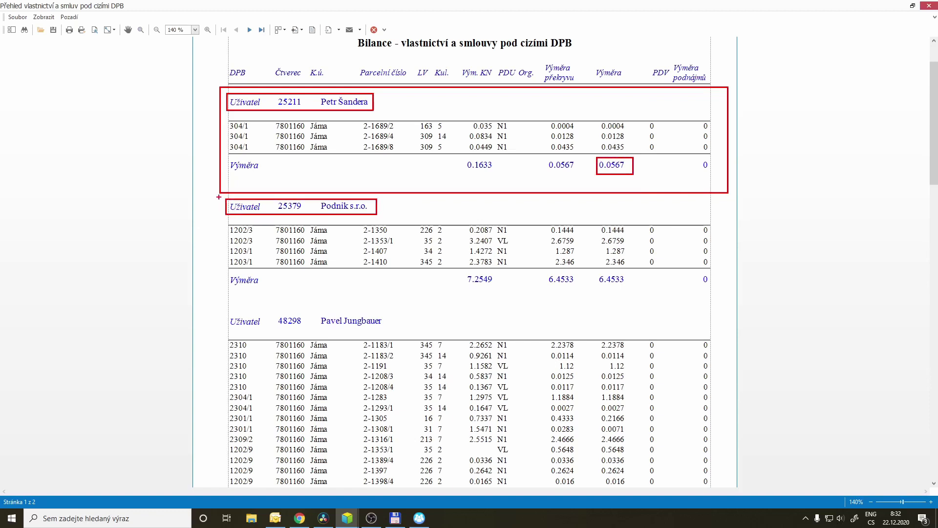
left_click_drag(220, 195, 728, 303)
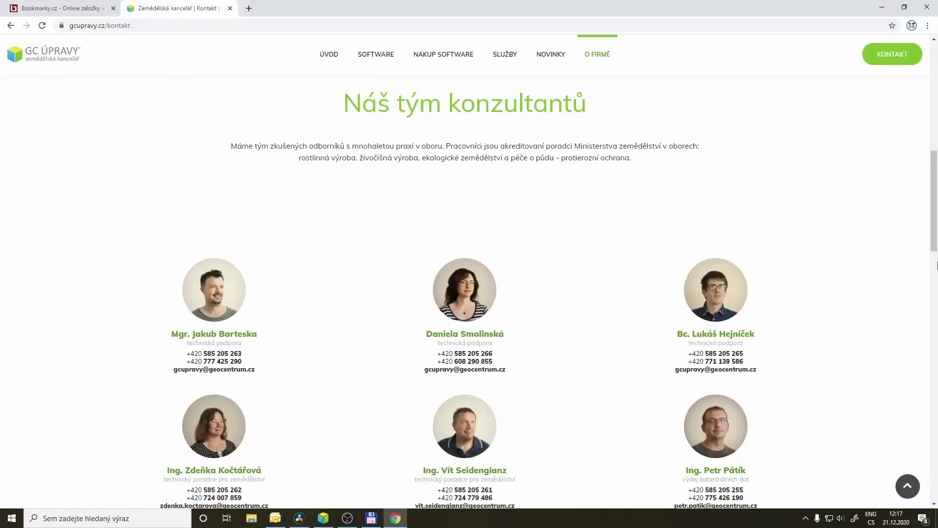
left_click_drag(936, 246, 935, 249)
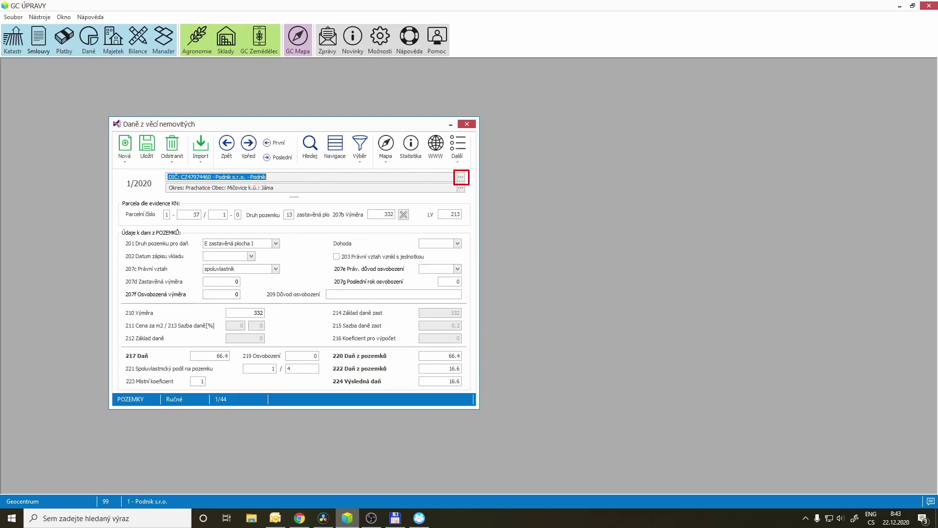
Step: Open the taxpayer identification of the 1/2020 real estate tax return to view its details
left_click(461, 178)
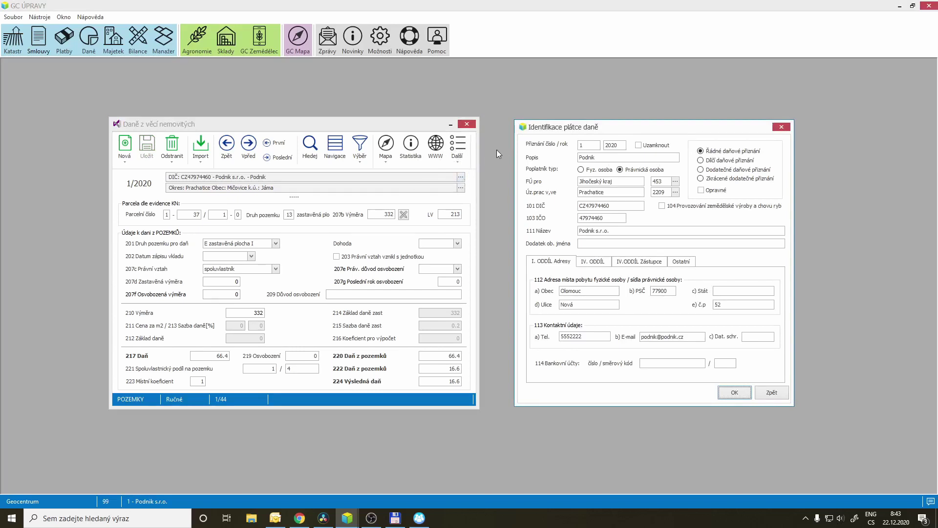
left_click_drag(511, 115, 783, 399)
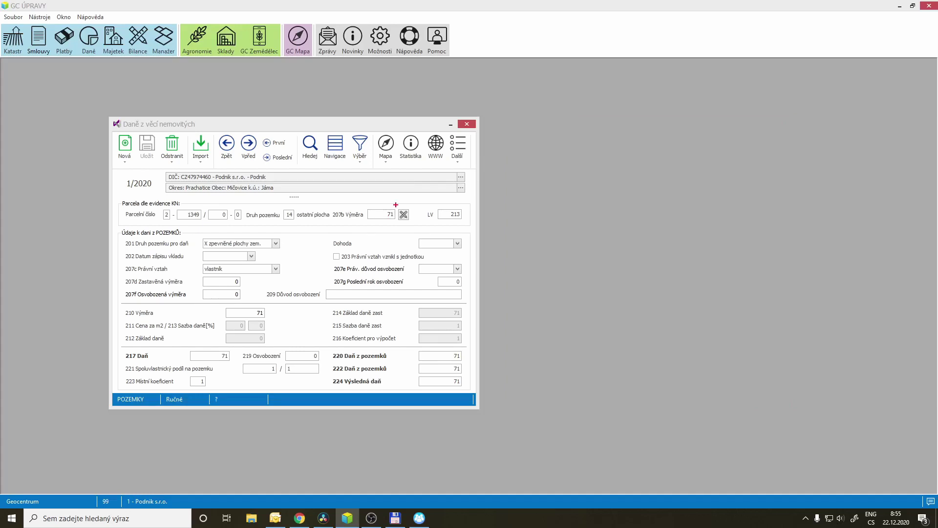
Step: Open the area balance of parcel 2-1349 and compare its cadastral, tax and share area totals
left_click_drag(396, 205, 412, 224)
left_click(403, 214)
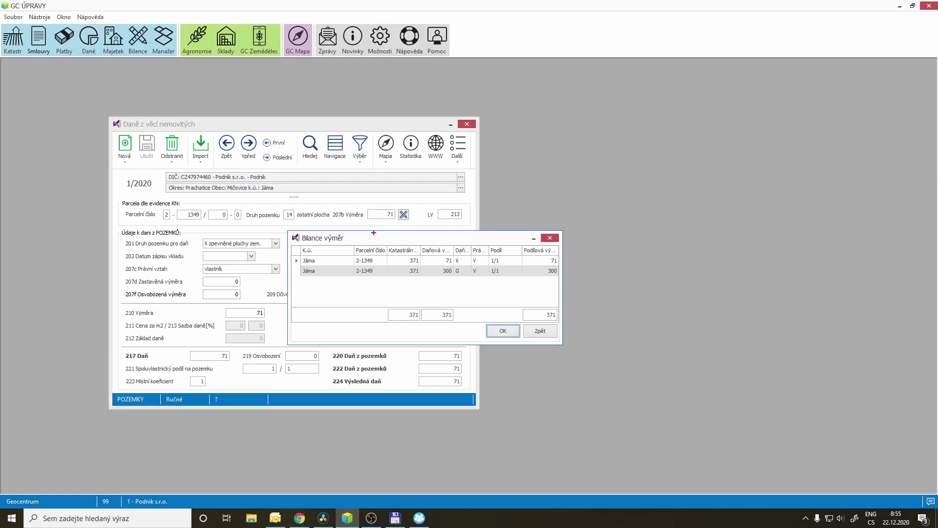
left_click_drag(285, 229, 565, 347)
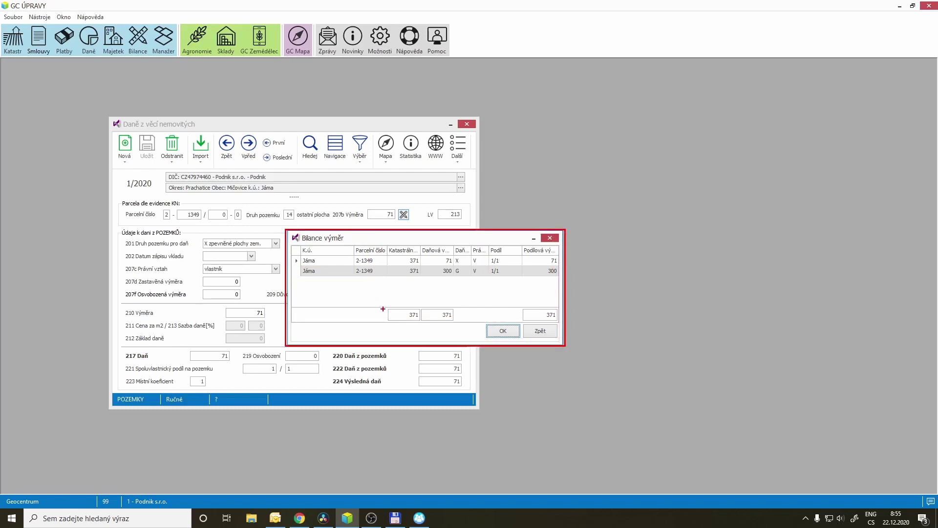
left_click_drag(382, 309, 558, 322)
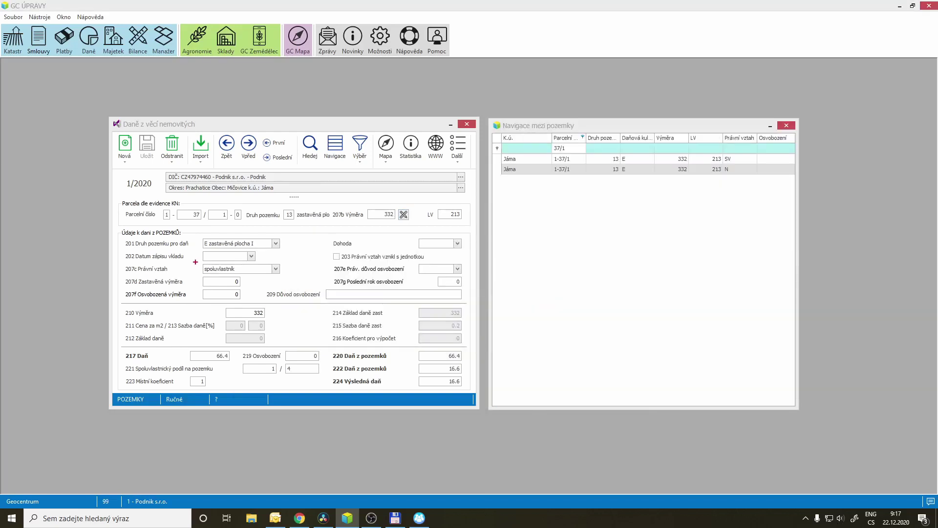
Step: Examine the legal relationship and co-ownership share of parcel 1-37/1 against its duplicate entries in the parcel navigation list
left_click_drag(196, 262, 285, 277)
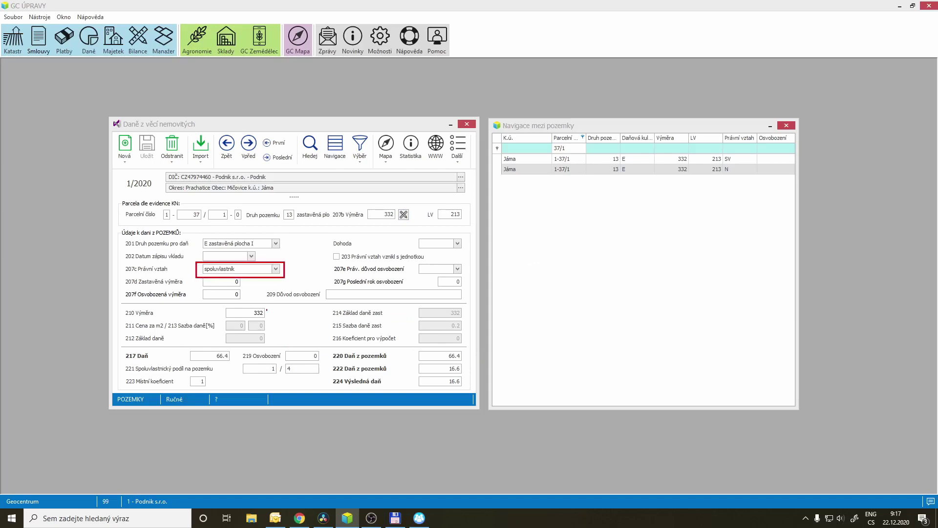
left_click_drag(237, 362, 322, 377)
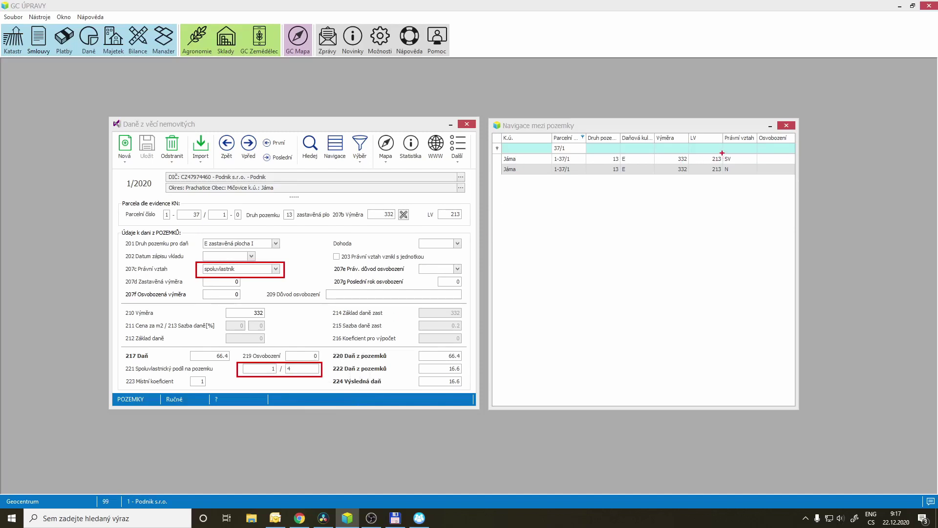
mouse_move(723, 153)
left_mouse_down()
mouse_move(755, 162)
mouse_move(757, 175)
left_mouse_up()
key("e")
left_click_drag(197, 261, 285, 278)
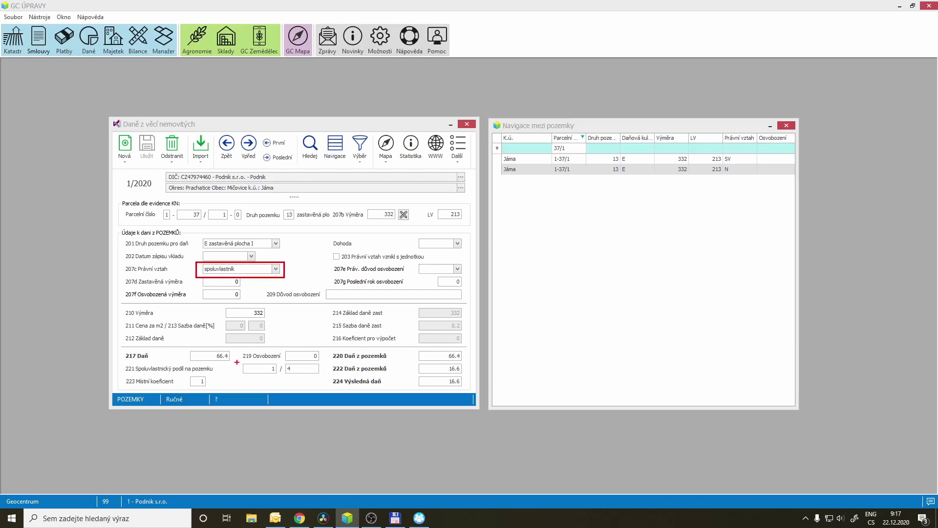
left_click_drag(237, 362, 322, 376)
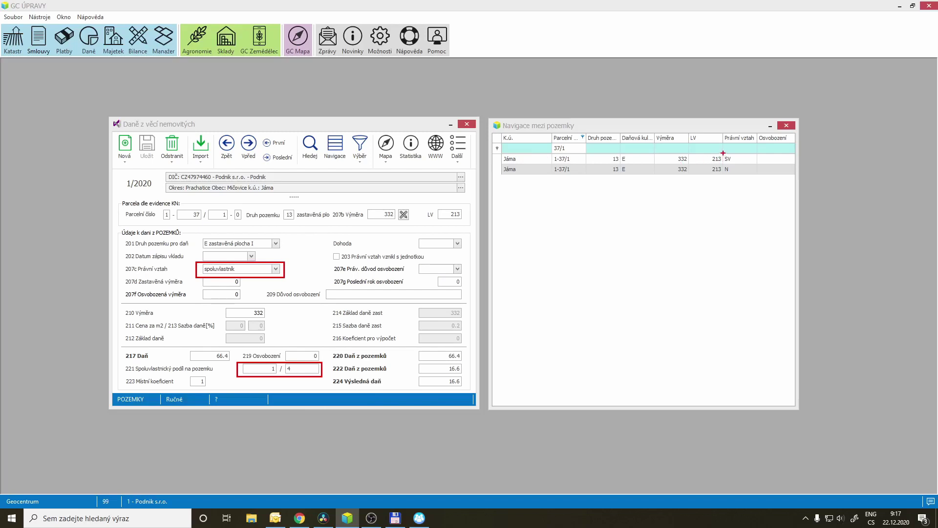
mouse_move(722, 153)
left_mouse_down()
mouse_move(755, 164)
mouse_move(758, 175)
left_mouse_up()
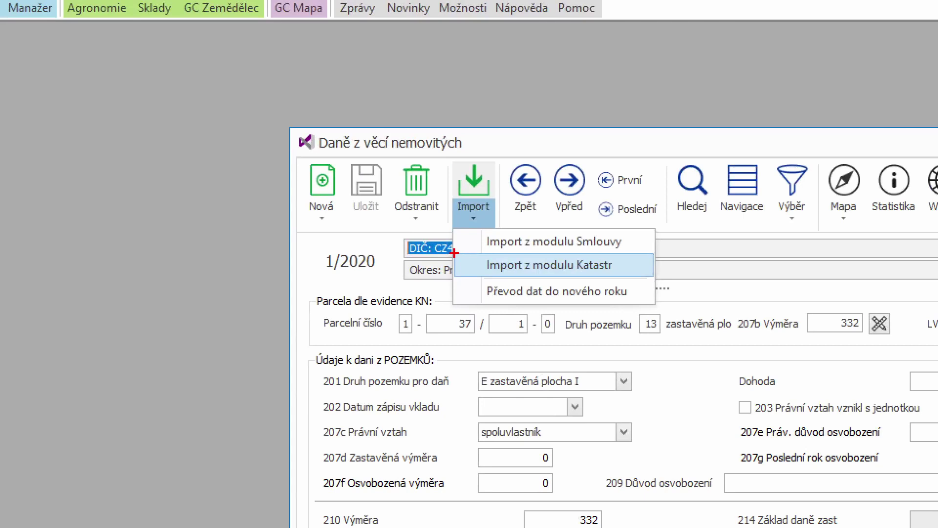
Step: Examine the Katastr module import settings for duplicate parcels, legal relationship and co-ownership share in the tax return
left_click_drag(454, 253, 513, 272)
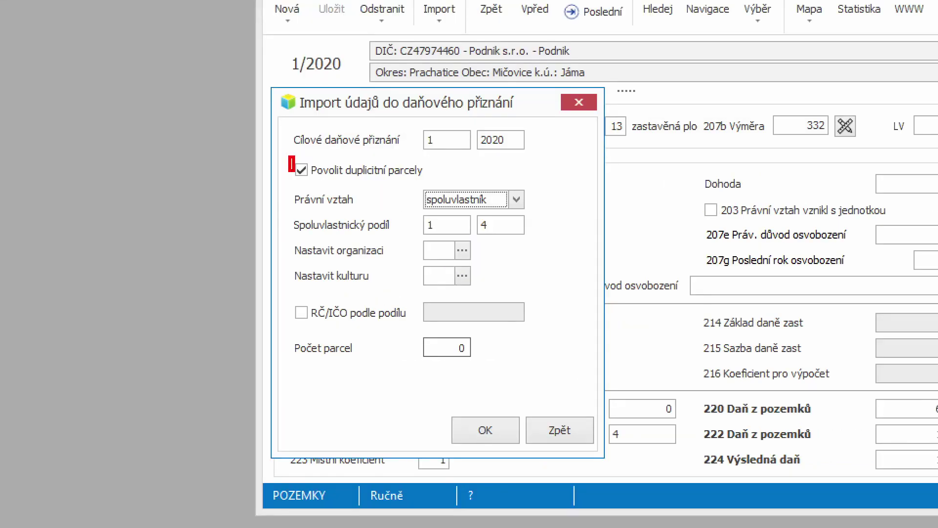
left_click_drag(295, 171, 434, 182)
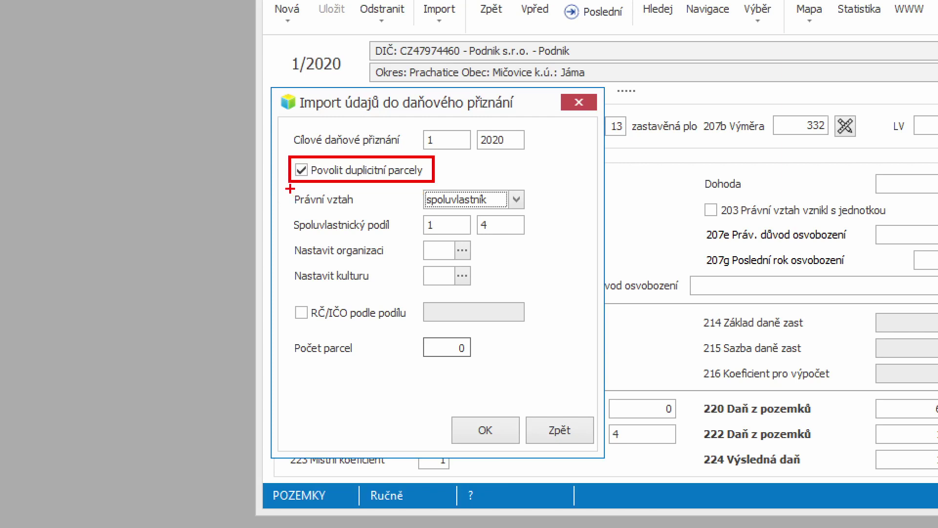
mouse_move(290, 188)
left_mouse_down()
mouse_move(439, 212)
mouse_move(530, 211)
left_mouse_up()
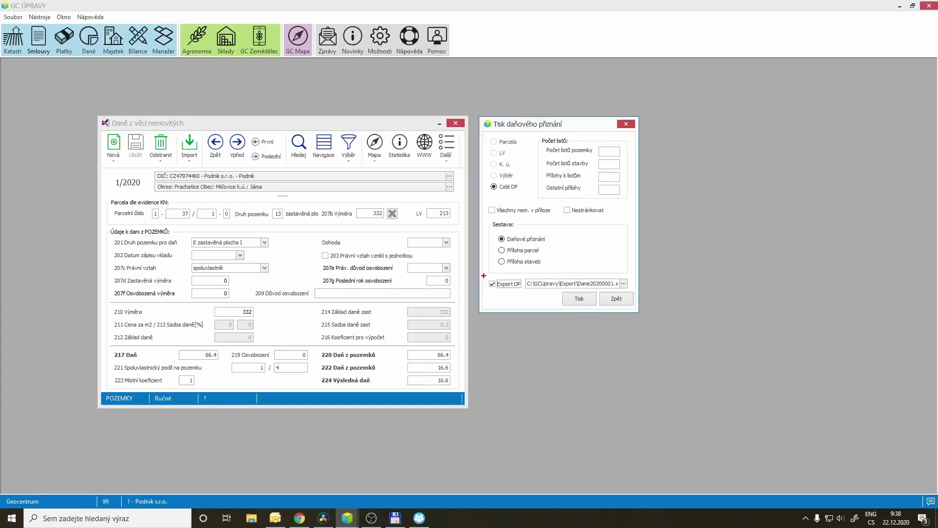
Step: Review the Export DP option and its export file path in the tax return print settings
mouse_move(484, 277)
left_mouse_down()
mouse_move(516, 292)
mouse_move(615, 292)
left_mouse_up()
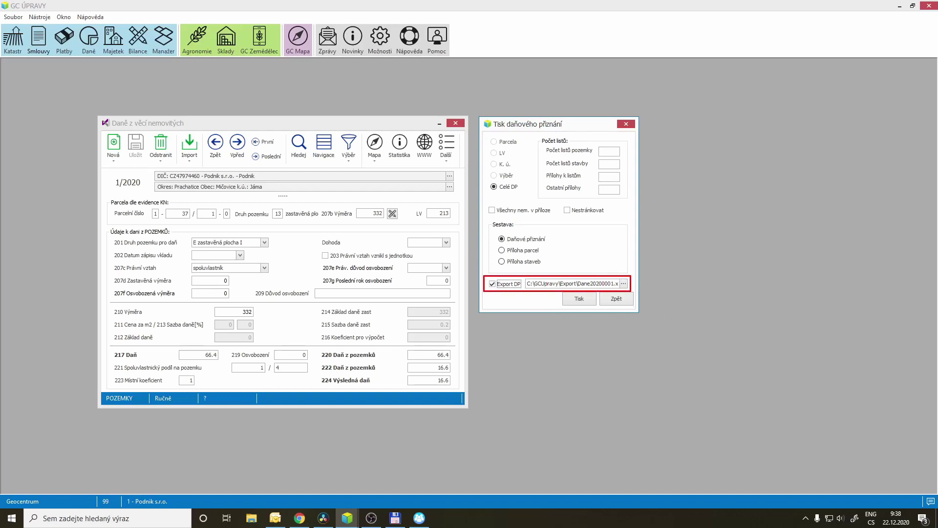
key("Escape")
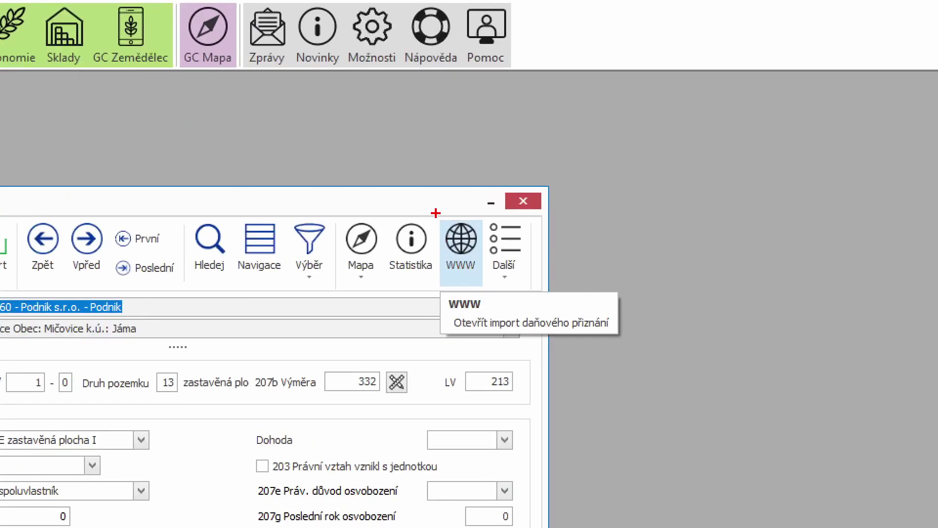
Step: Open the Daňový portál file loading page from the tax return and select the Dane20200001 file in C:\GCUpravy\Export
left_click(438, 226)
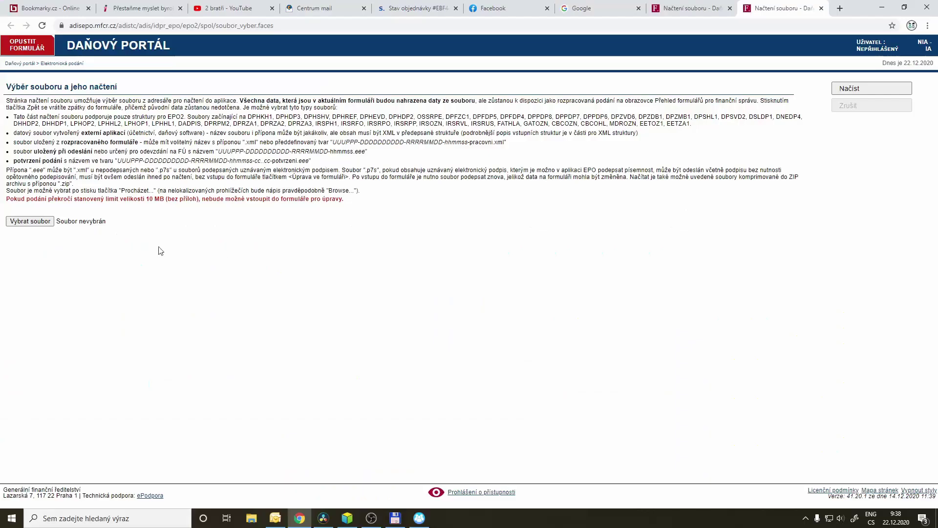
left_click(30, 221)
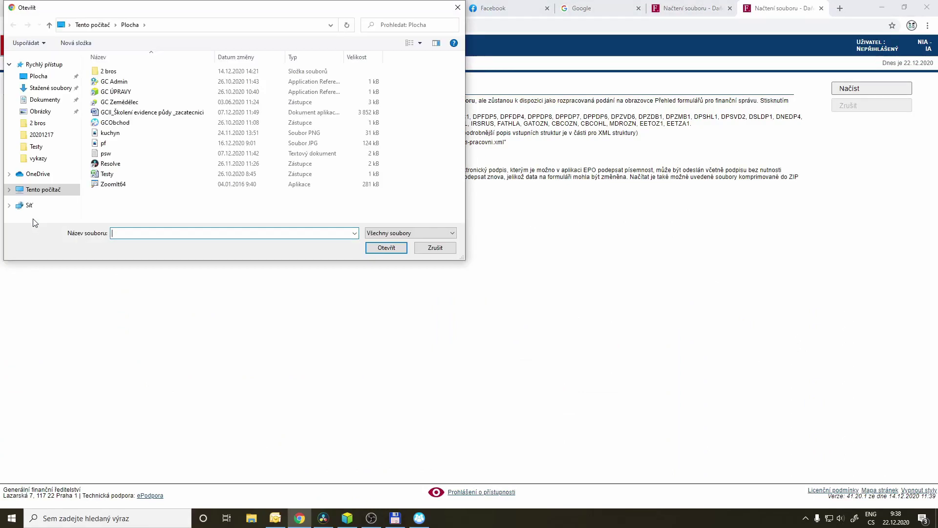
left_click(37, 195)
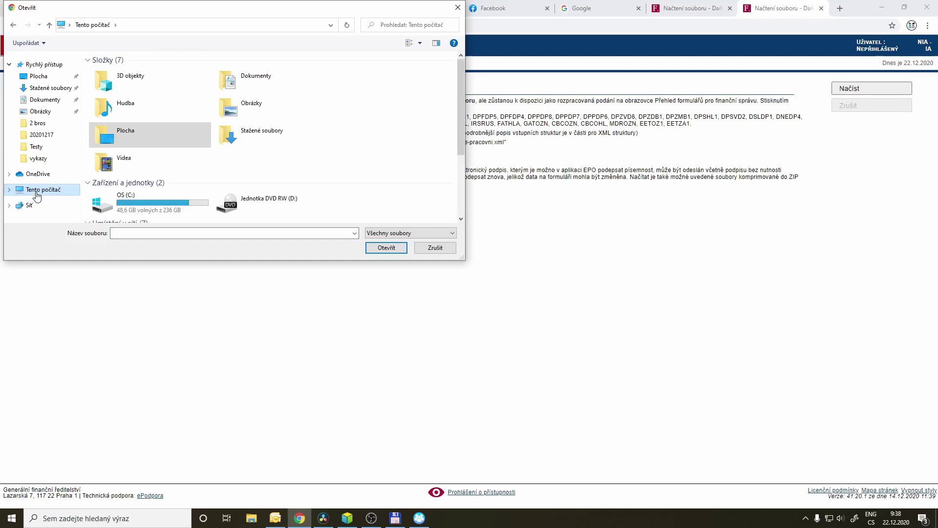
double_click(121, 202)
double_click(115, 125)
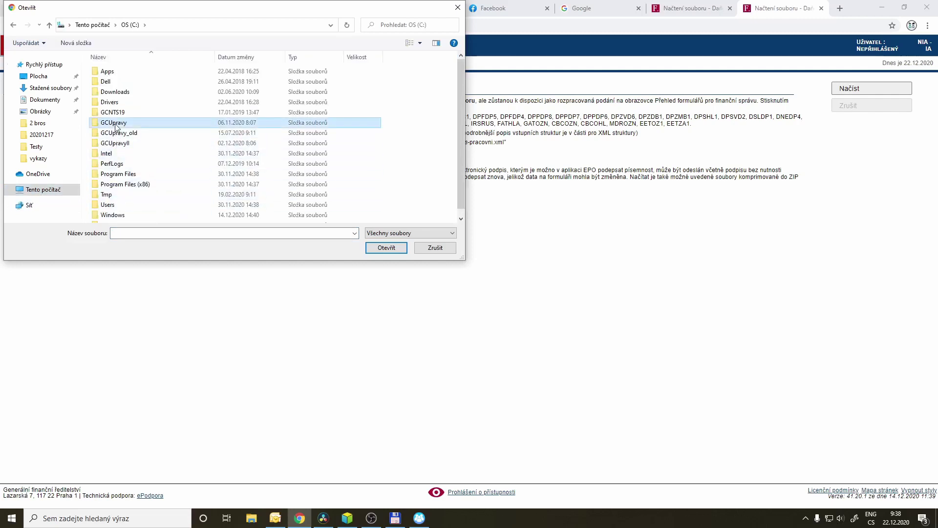
double_click(116, 93)
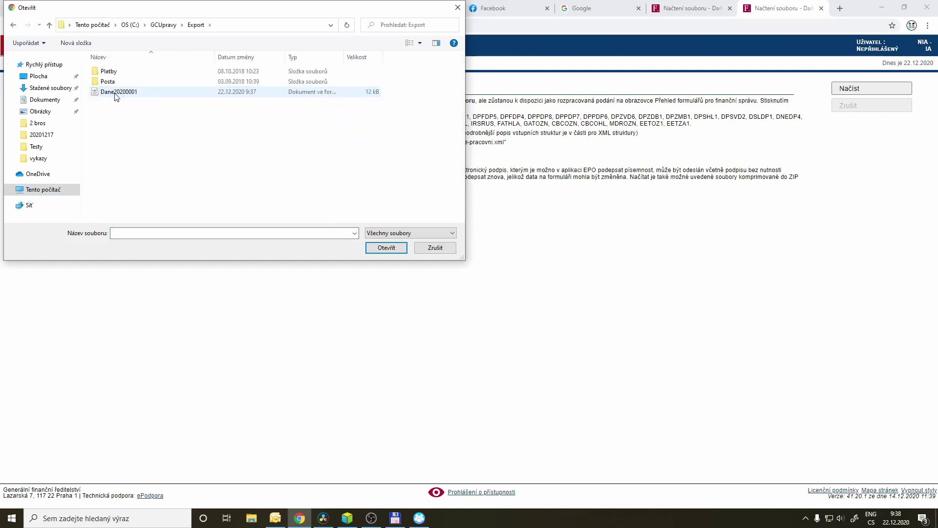
left_click(116, 95)
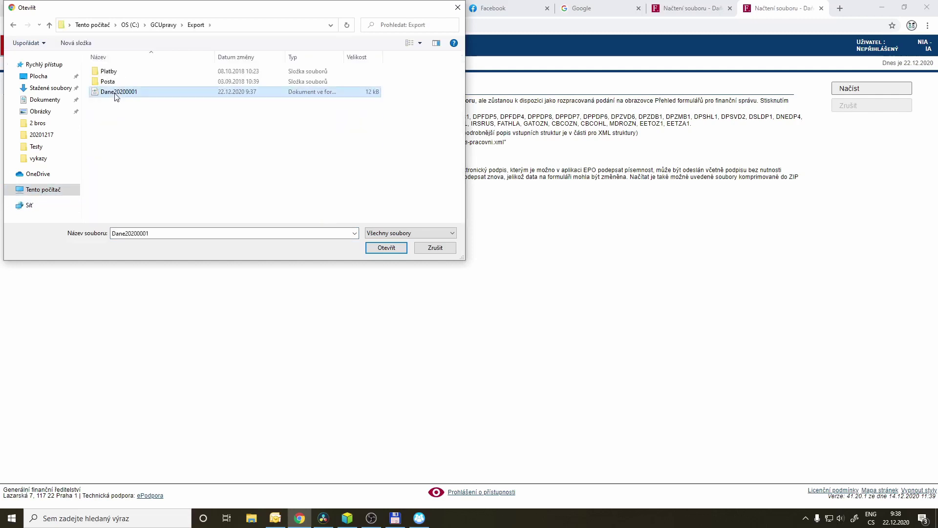
left_click(379, 249)
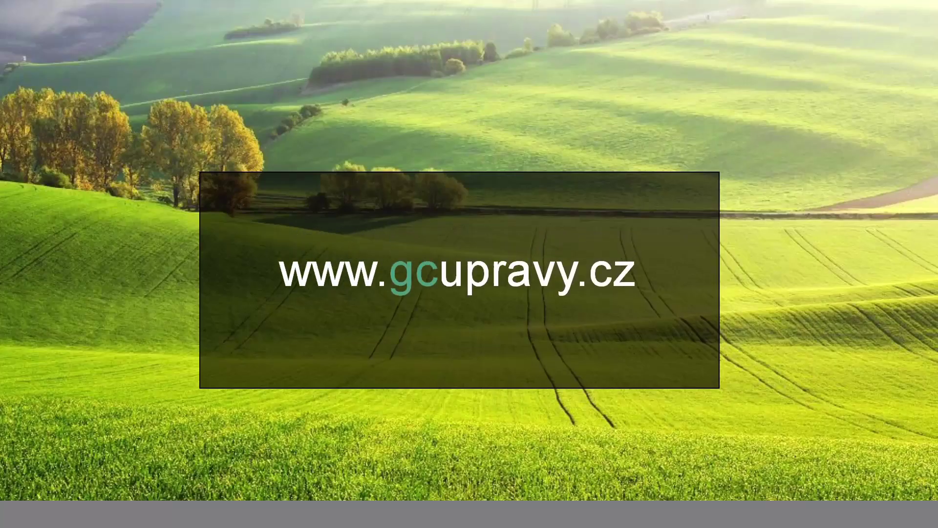